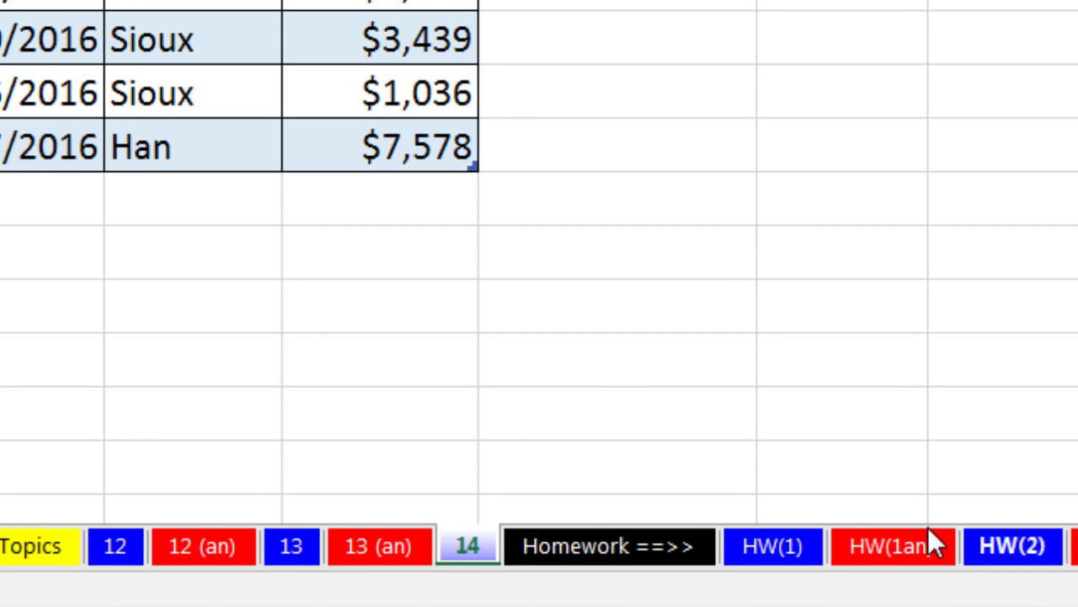
Duplicate the 14 worksheet, placing the copy directly after the original
{"action": "right_click", "coordinate": [466, 552]}
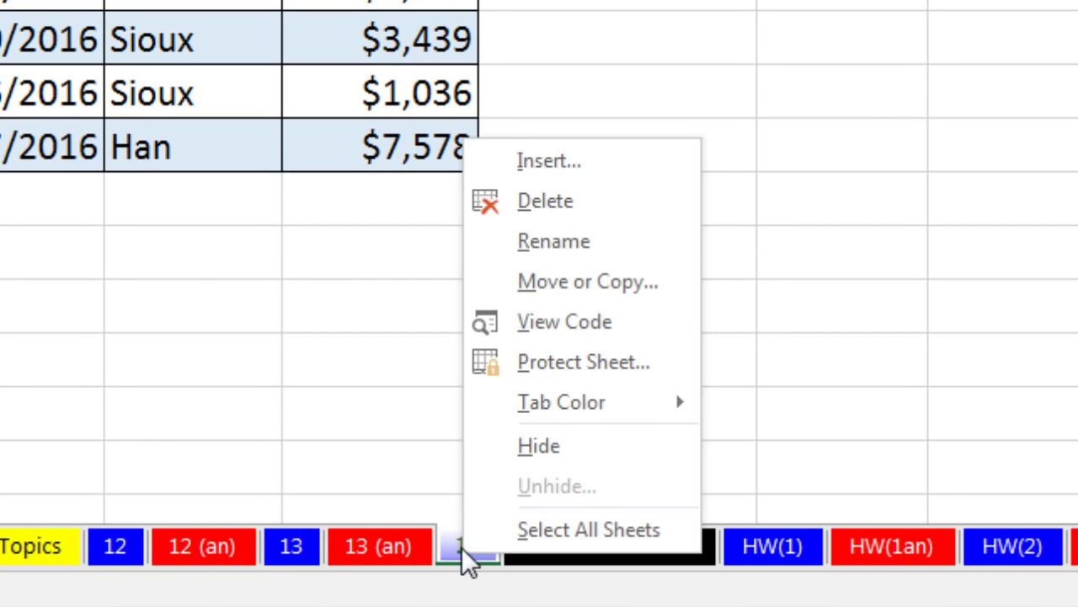
{"action": "left_click", "coordinate": [506, 293]}
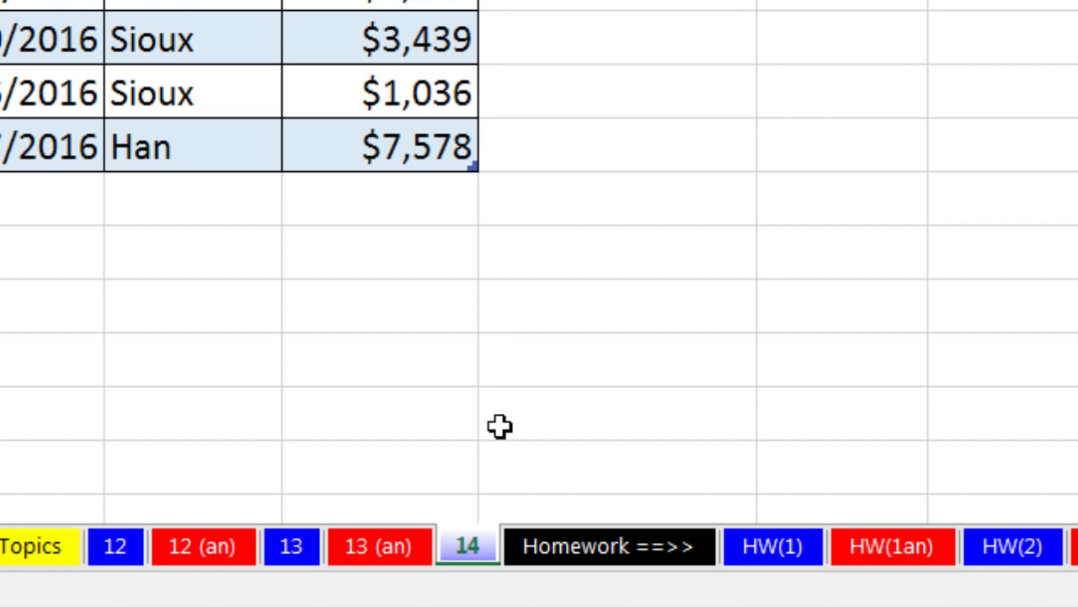
{"action": "mouse_move", "coordinate": [473, 548]}
{"action": "left_mouse_down"}
{"action": "mouse_move", "coordinate": [489, 455]}
{"action": "mouse_move", "coordinate": [512, 436]}
{"action": "mouse_move", "coordinate": [572, 435]}
{"action": "mouse_move", "coordinate": [431, 440]}
{"action": "mouse_move", "coordinate": [755, 440]}
{"action": "mouse_move", "coordinate": [448, 441]}
{"action": "mouse_move", "coordinate": [532, 442]}
{"action": "left_mouse_up"}
{"action": "key", "text": "ctrl"}
{"action": "mouse_move", "coordinate": [533, 442]}
{"action": "left_mouse_down"}
{"action": "mouse_move", "coordinate": [542, 443]}
{"action": "mouse_move", "coordinate": [513, 447]}
{"action": "mouse_move", "coordinate": [557, 441]}
{"action": "mouse_move", "coordinate": [521, 445]}
{"action": "mouse_move", "coordinate": [539, 447]}
{"action": "left_mouse_up"}
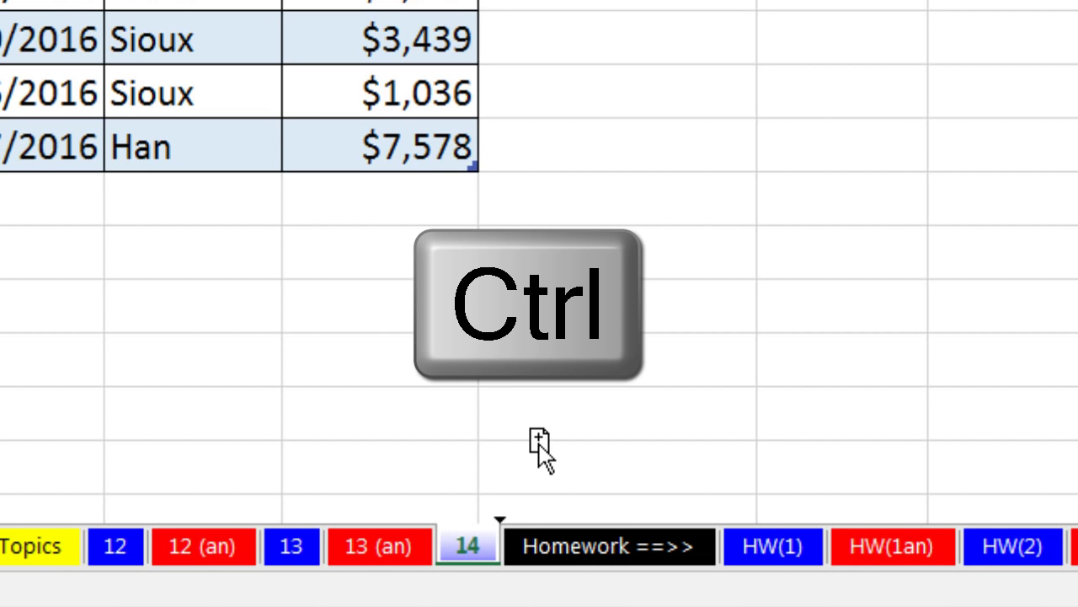
{"action": "left_click_drag", "start_coordinate": [539, 447], "coordinate": [539, 446]}
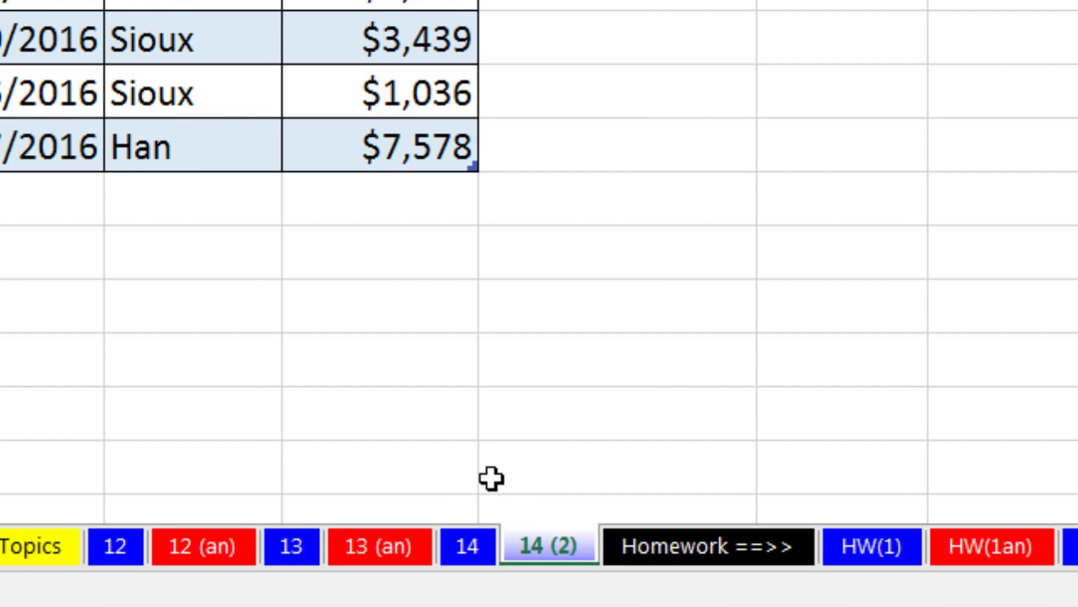
Rename the copied worksheet as DM
{"action": "double_click", "coordinate": [558, 546]}
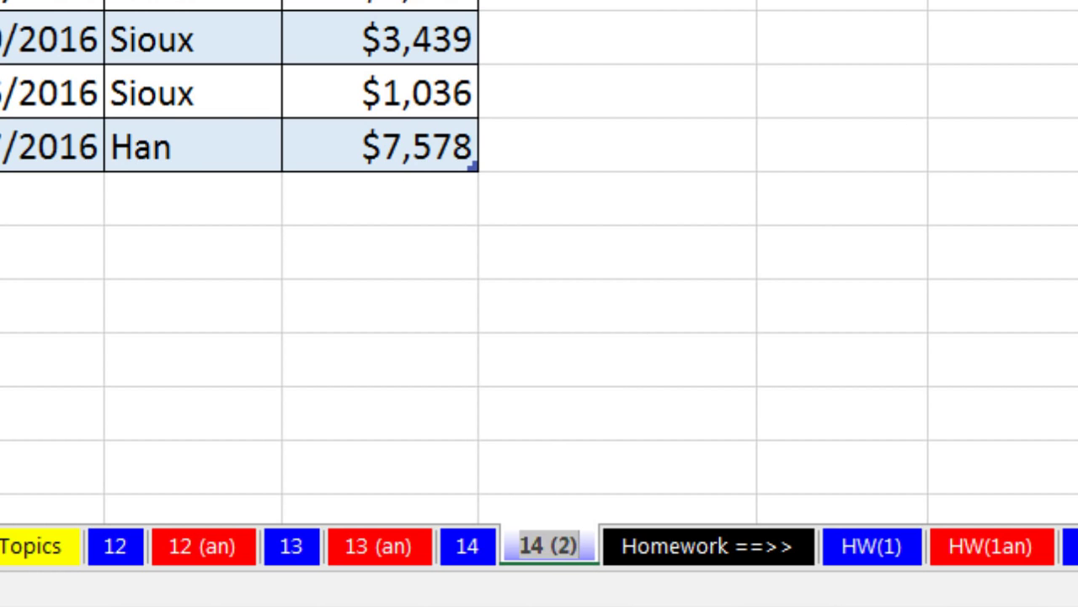
{"action": "type", "text": "DM"}
{"action": "key", "text": "Return"}
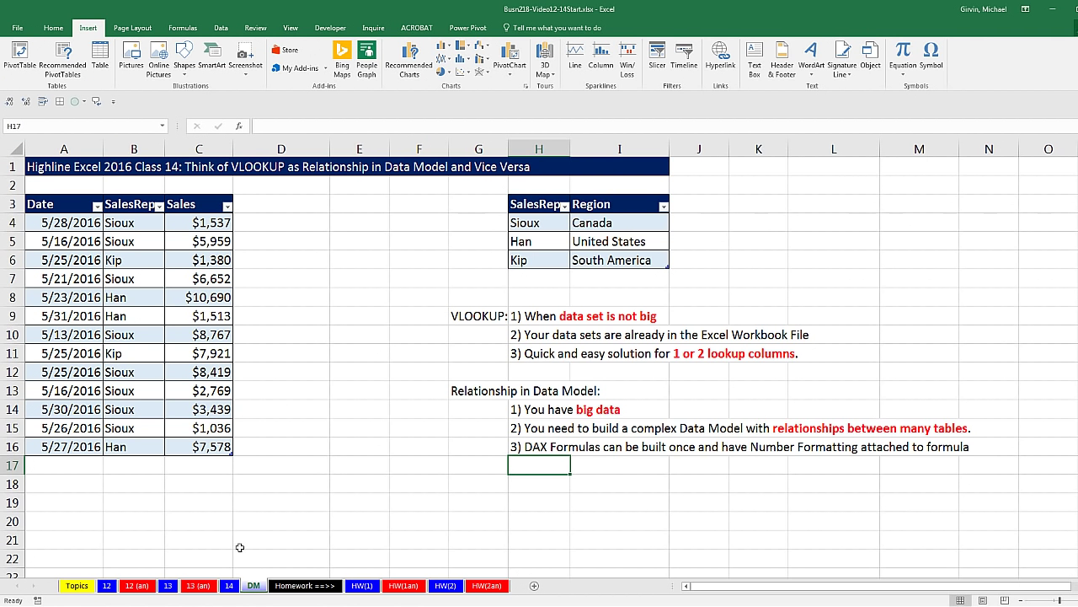
Return to worksheet 14 and add a Region column to the sales table by entering the header in D3
{"action": "left_click", "coordinate": [232, 587]}
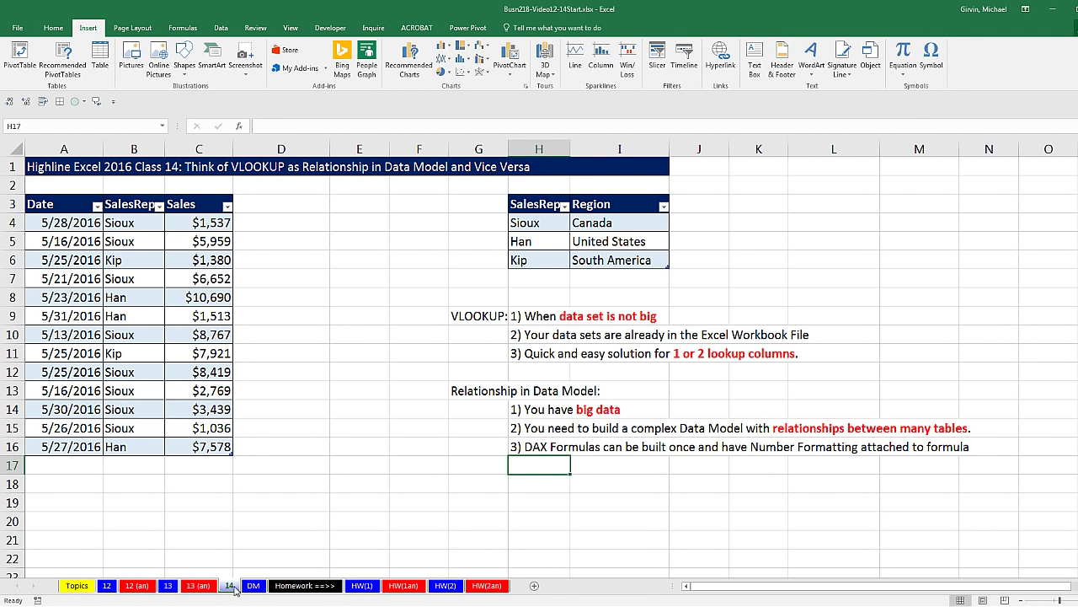
{"action": "left_click", "coordinate": [260, 198]}
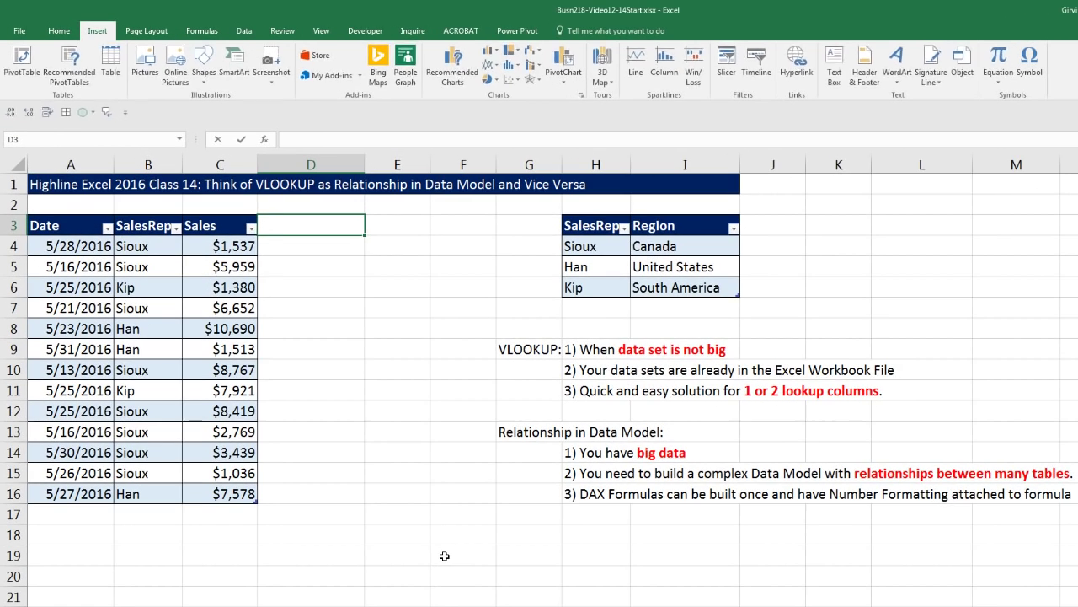
{"action": "type", "text": "Reg"}
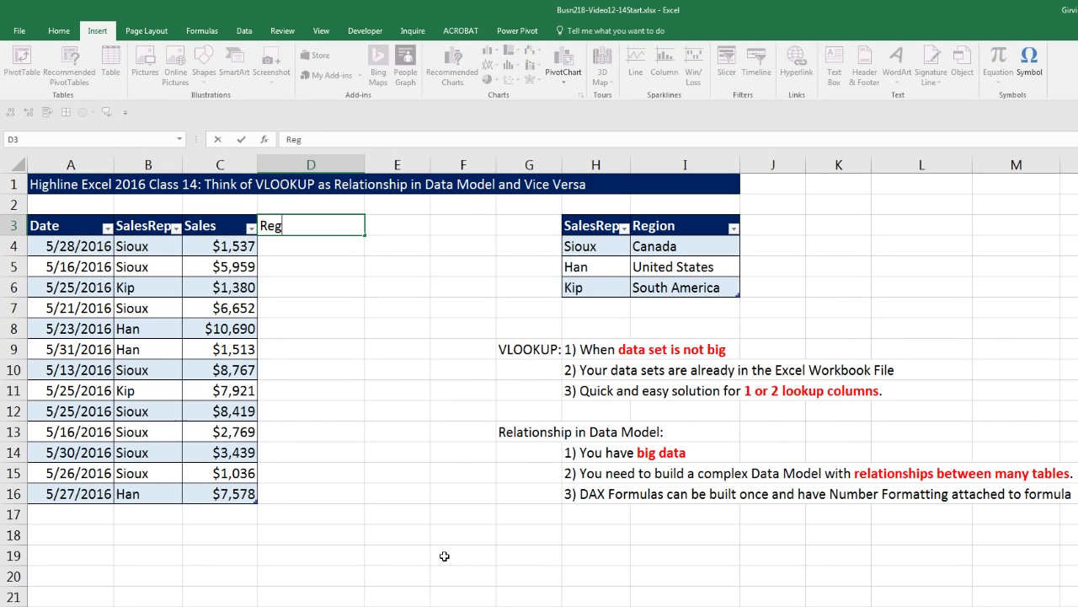
{"action": "type", "text": "ion"}
{"action": "key", "text": "Return"}
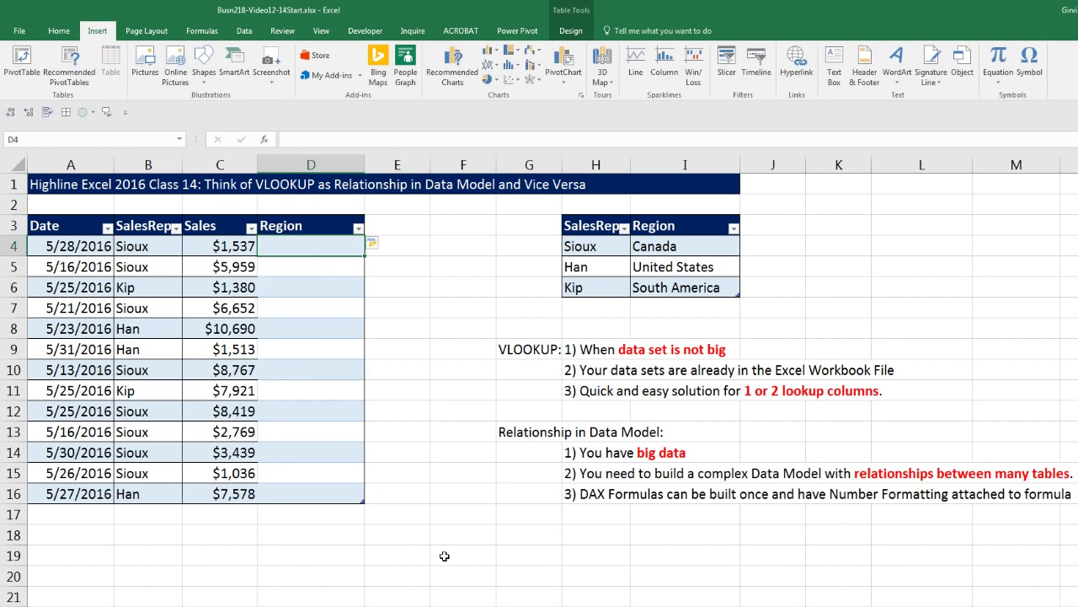
{"action": "type", "text": "=vl"}
{"action": "key", "text": "Tab"}
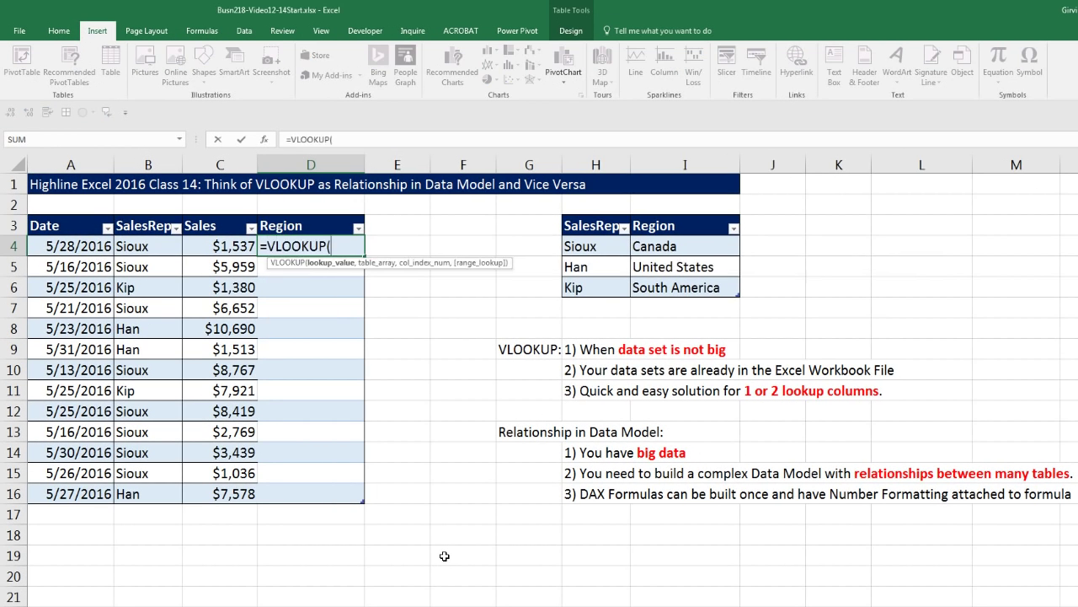
{"action": "left_click", "coordinate": [153, 244]}
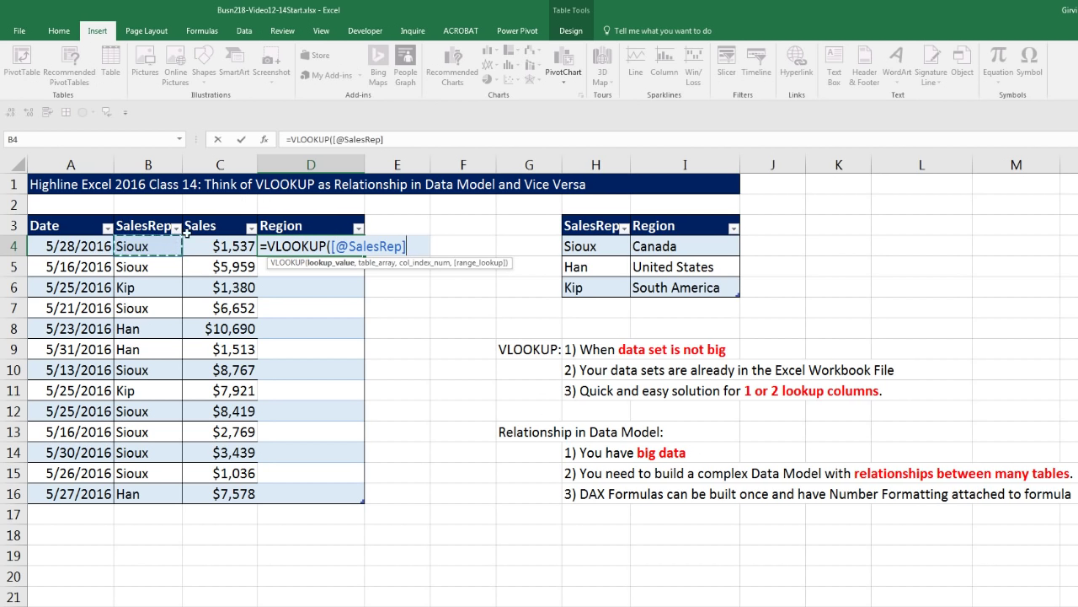
{"action": "type", "text": ","}
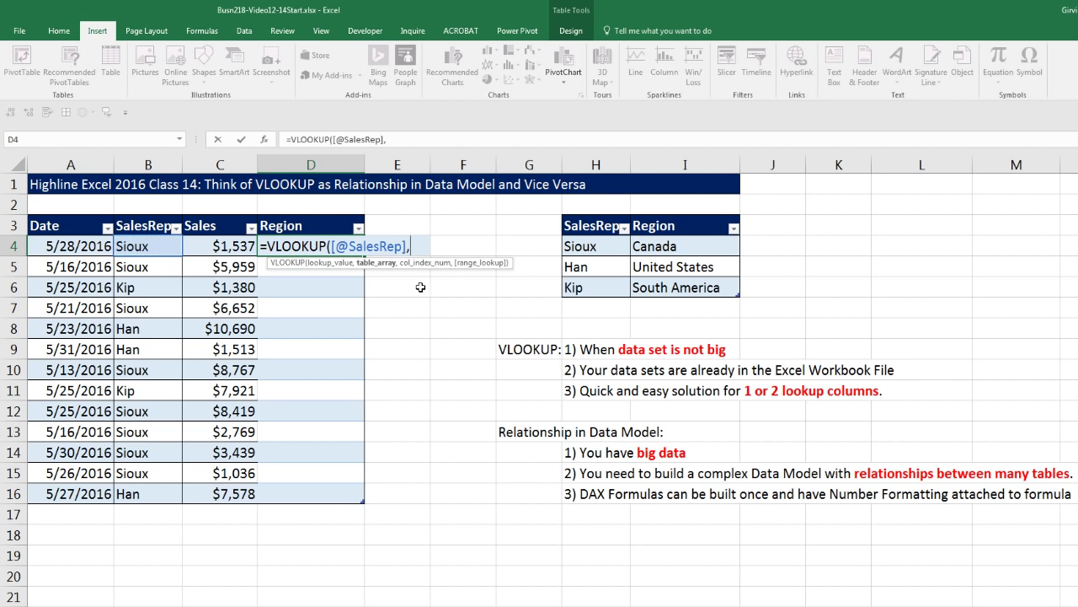
{"action": "left_click_drag", "start_coordinate": [565, 246], "coordinate": [682, 287]}
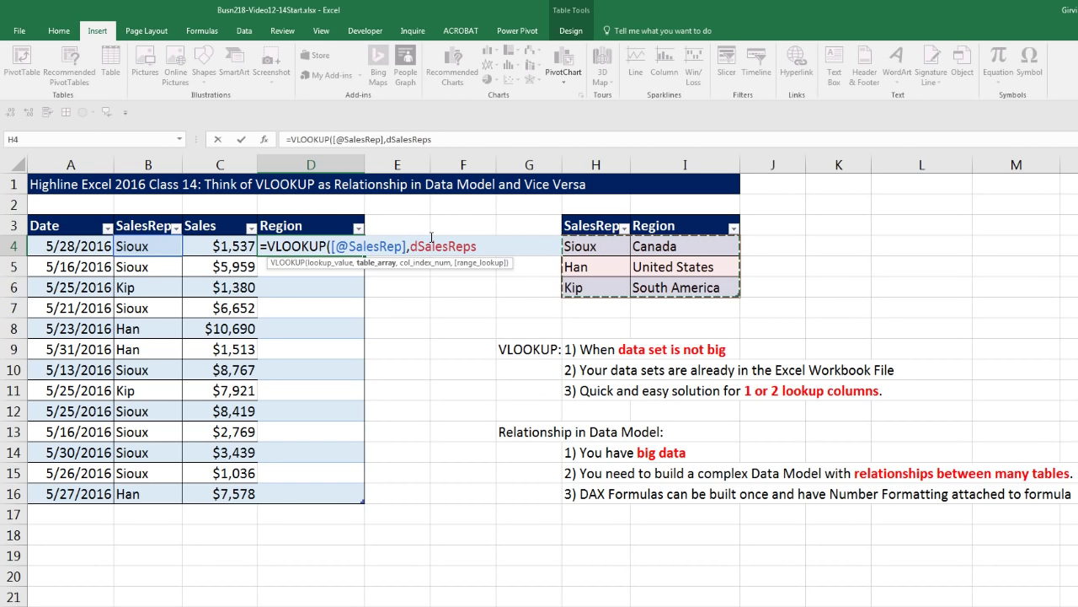
{"action": "type", "text": ",2"}
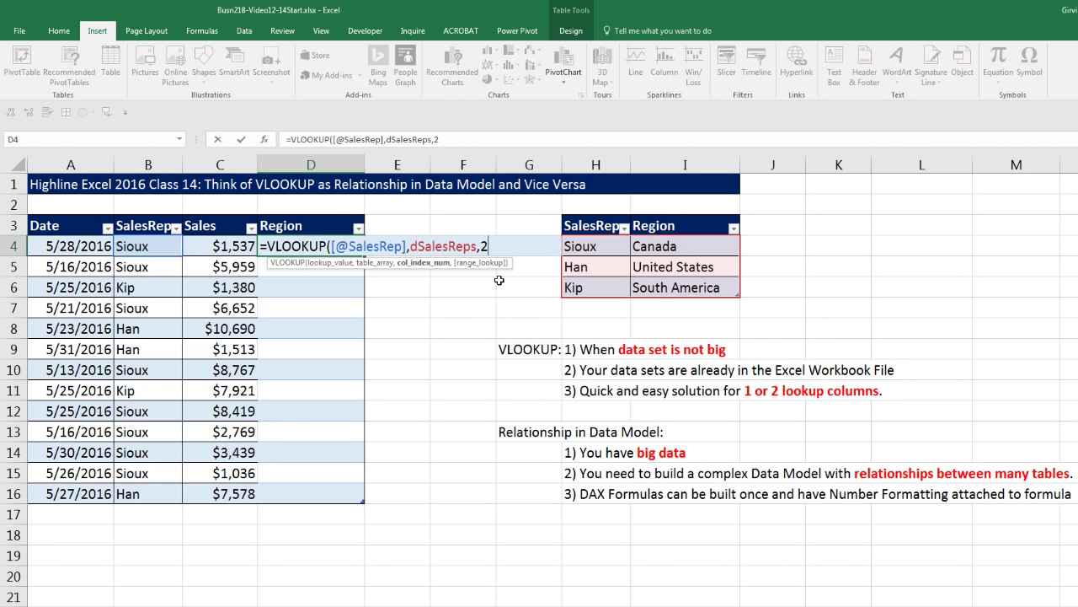
{"action": "type", "text": ",0"}
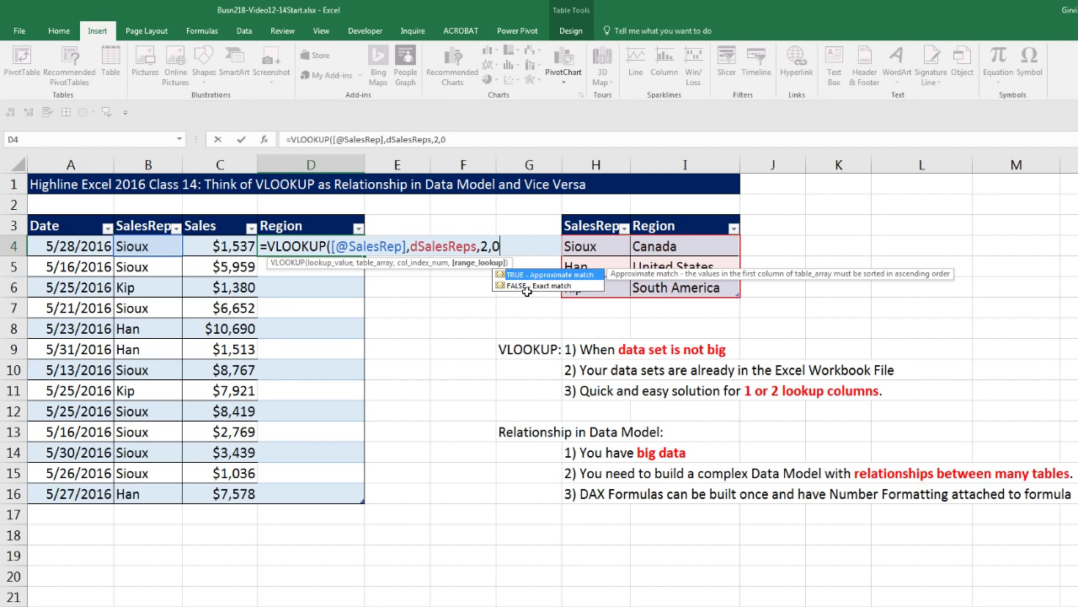
{"action": "type", "text": ")"}
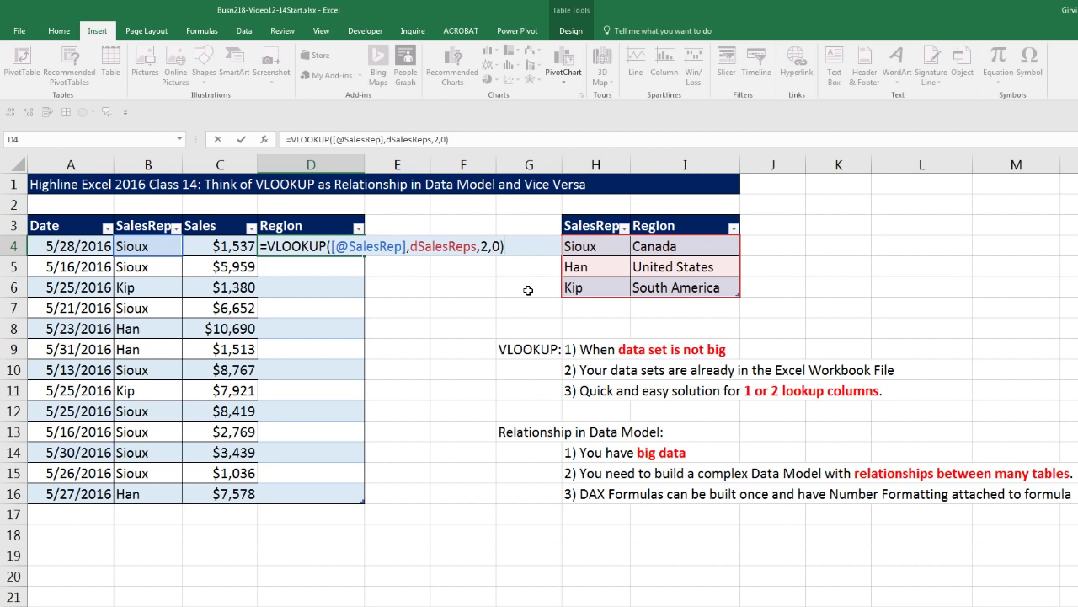
{"action": "key", "text": "Return"}
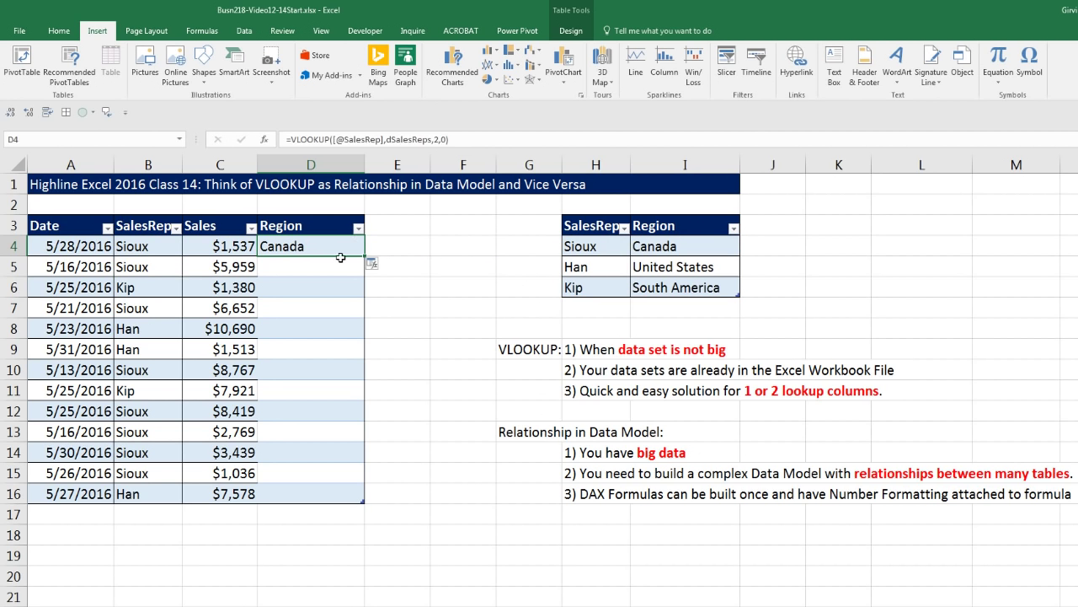
Fill the VLOOKUP formula down the Region column to row 16 and check the formula in the last cell
{"action": "double_click", "coordinate": [364, 255]}
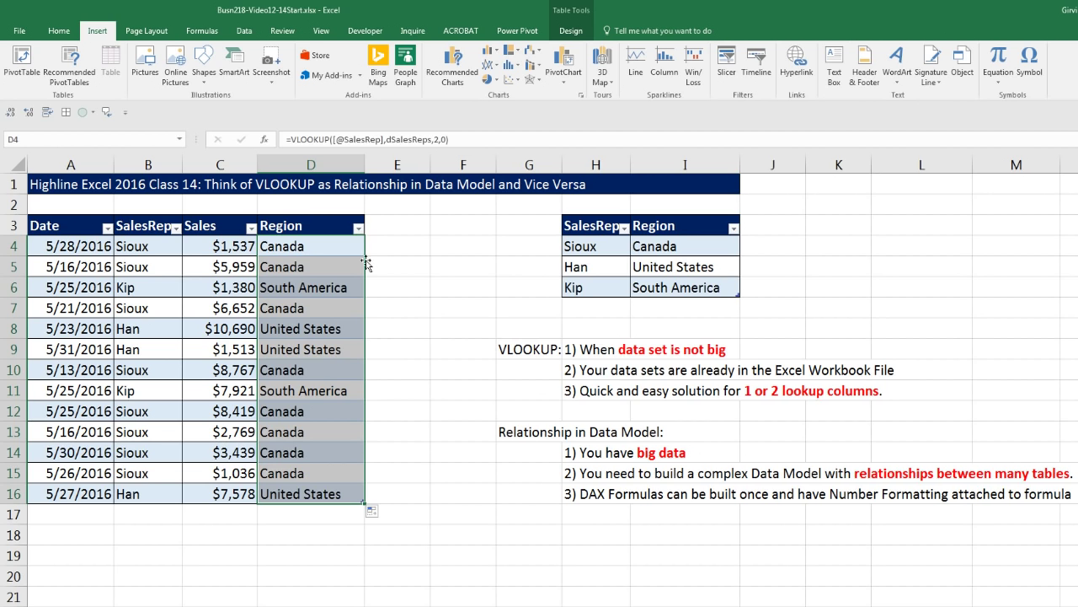
{"action": "left_click", "coordinate": [329, 498]}
{"action": "key", "text": "F2"}
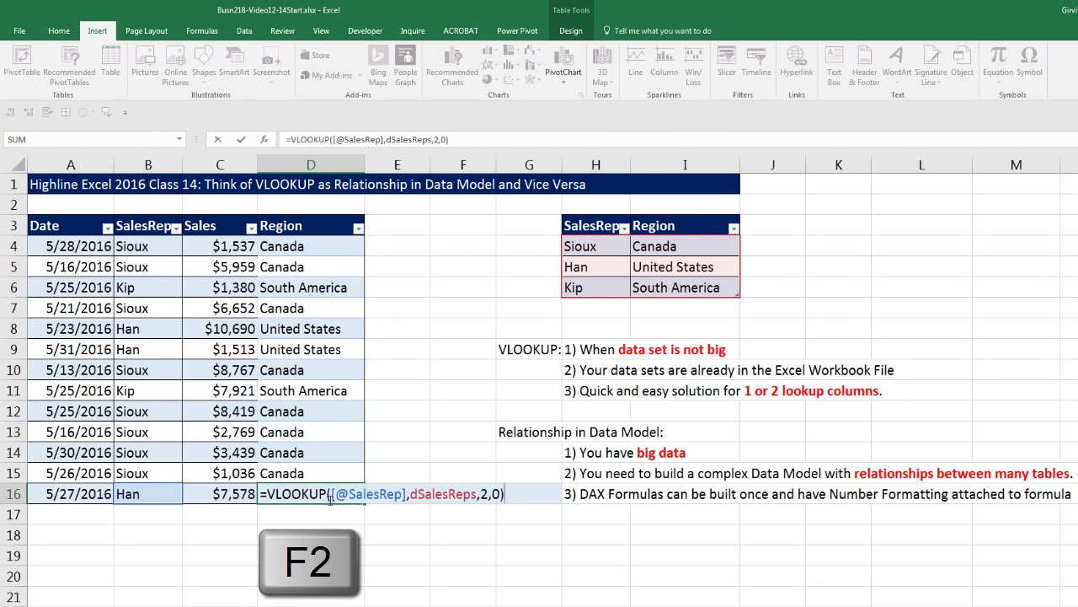
{"action": "key", "text": "Return"}
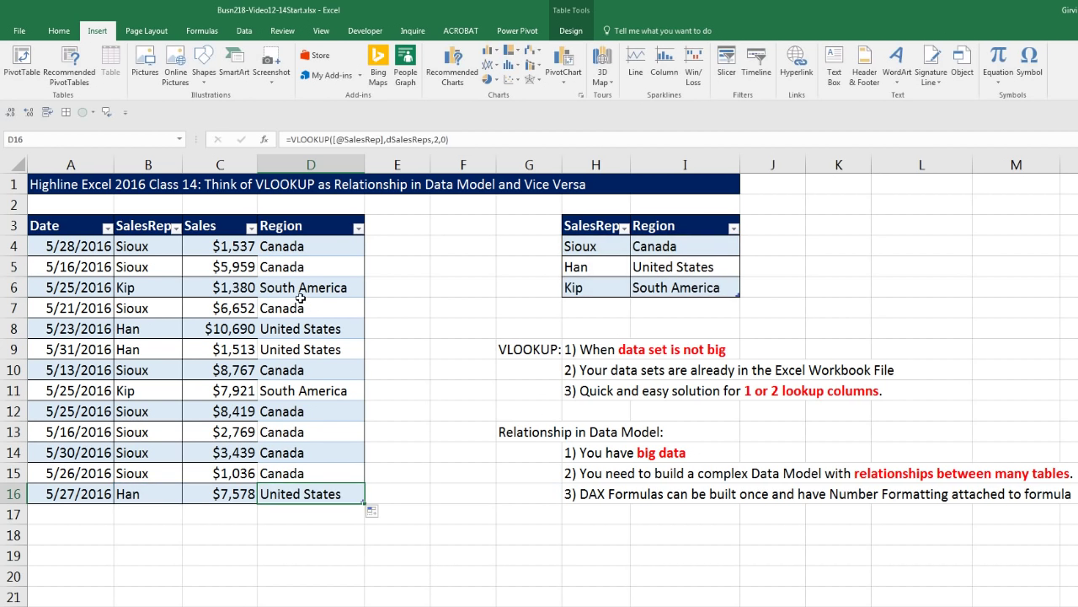
Create a PivotTable from the fSales table on the existing worksheet at cell K3
{"action": "left_click", "coordinate": [240, 267]}
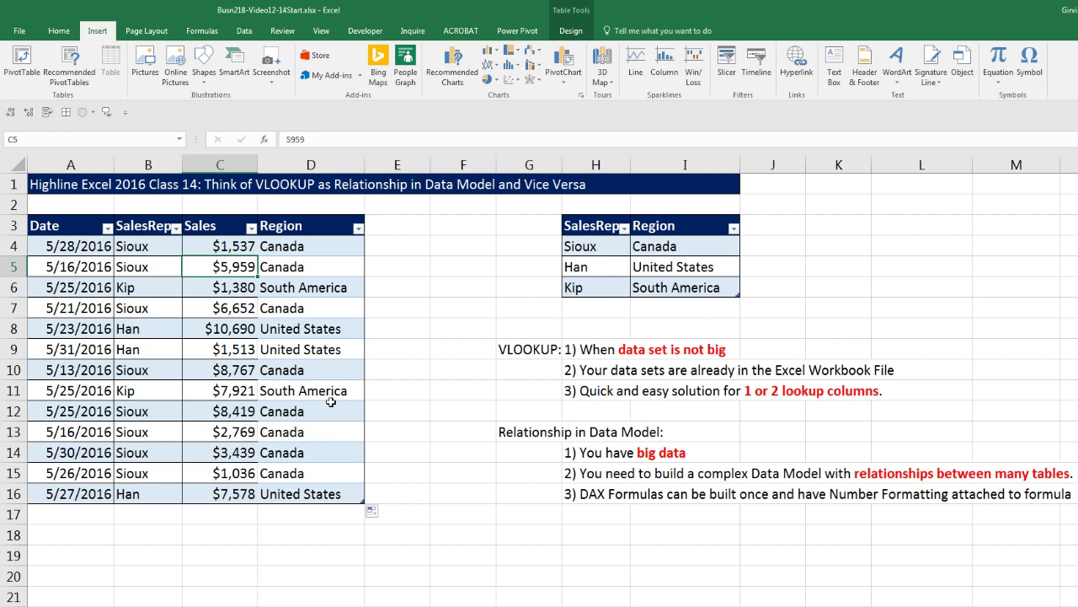
{"action": "key", "text": "alt"}
{"action": "key", "text": "n"}
{"action": "key", "text": "v"}
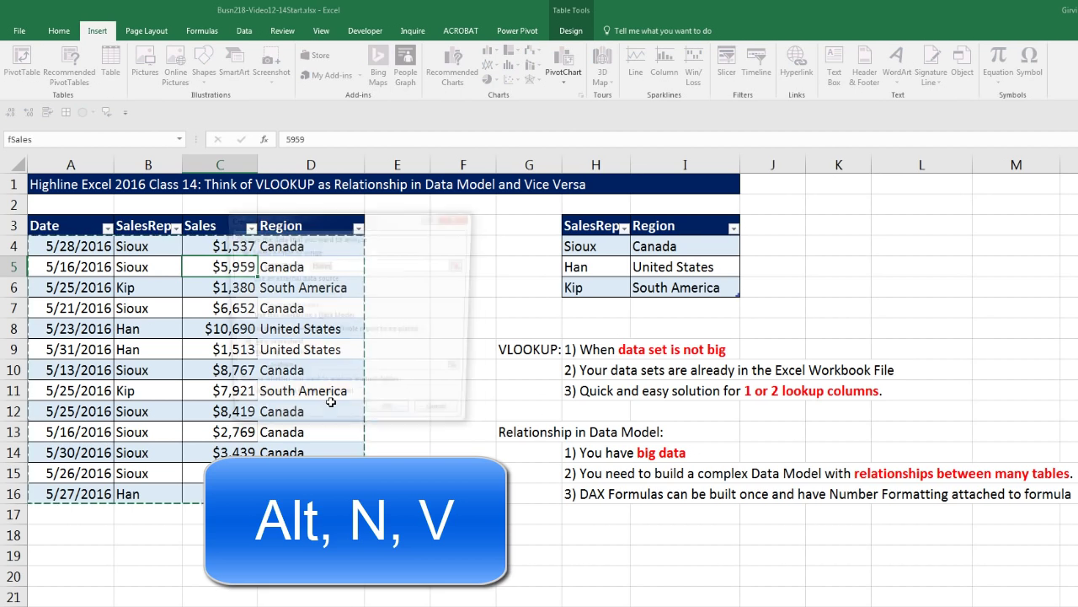
{"action": "left_click", "coordinate": [253, 358]}
{"action": "left_click", "coordinate": [340, 370]}
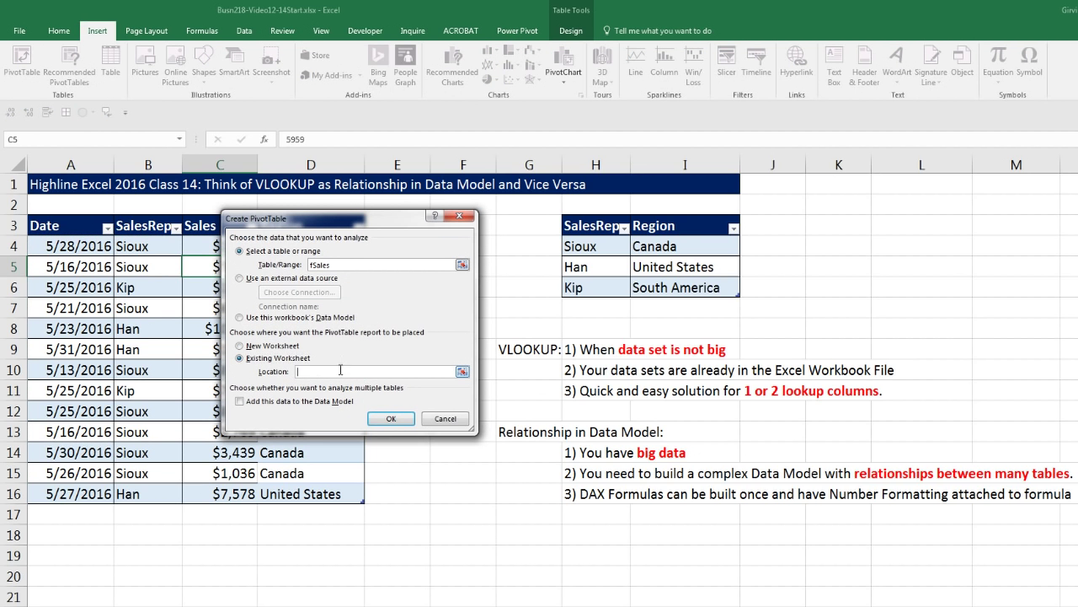
{"action": "left_click", "coordinate": [839, 223]}
{"action": "left_click", "coordinate": [391, 419]}
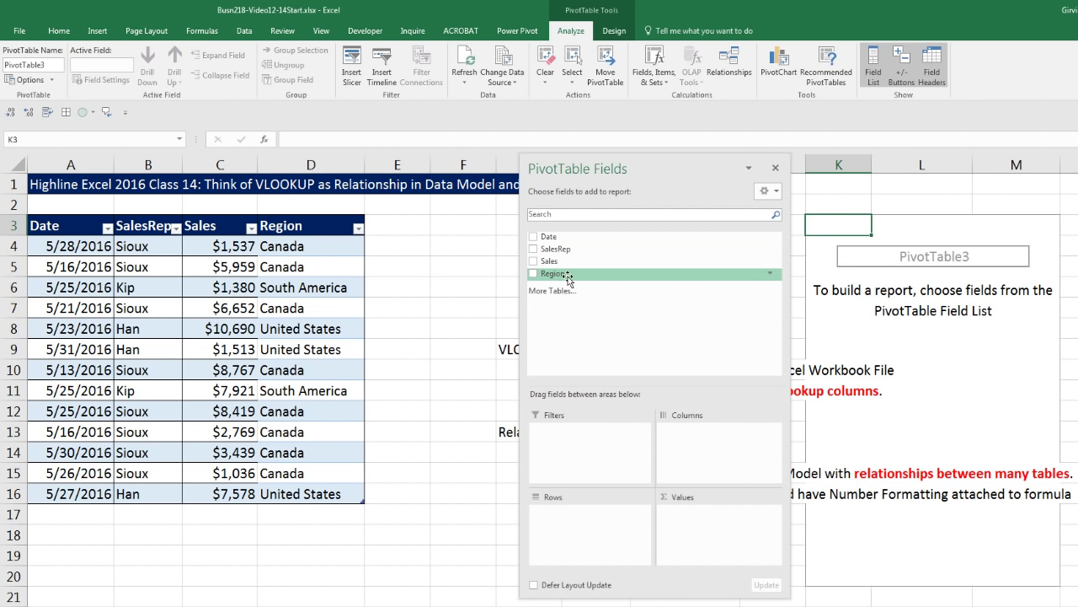
Summarize Sales as values by Region in rows, and switch the report layout to show the field name as the row header
{"action": "left_click_drag", "start_coordinate": [550, 278], "coordinate": [601, 525]}
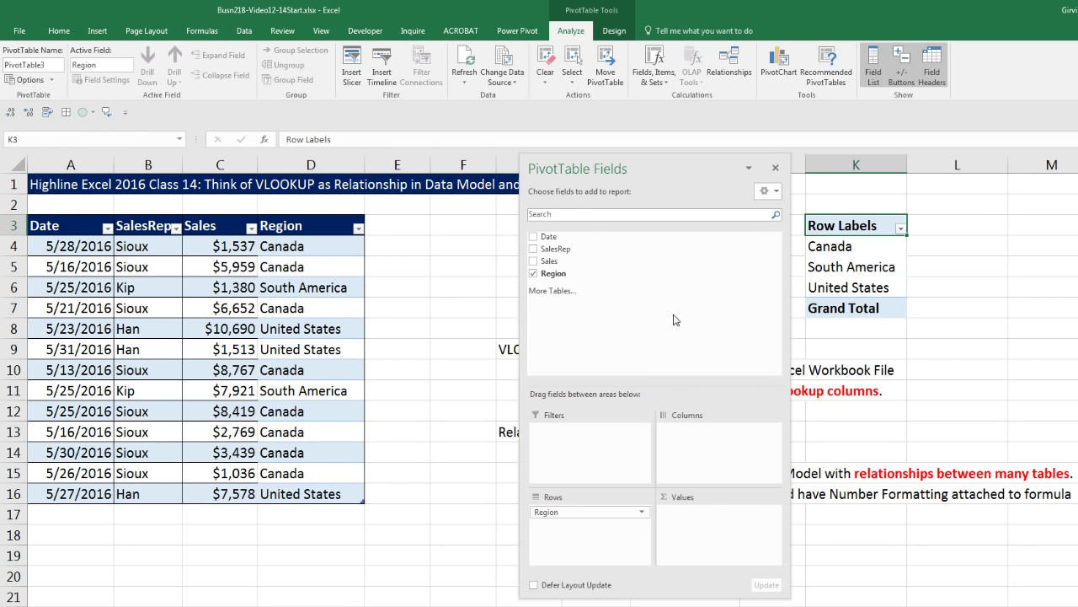
{"action": "left_click_drag", "start_coordinate": [558, 267], "coordinate": [720, 534]}
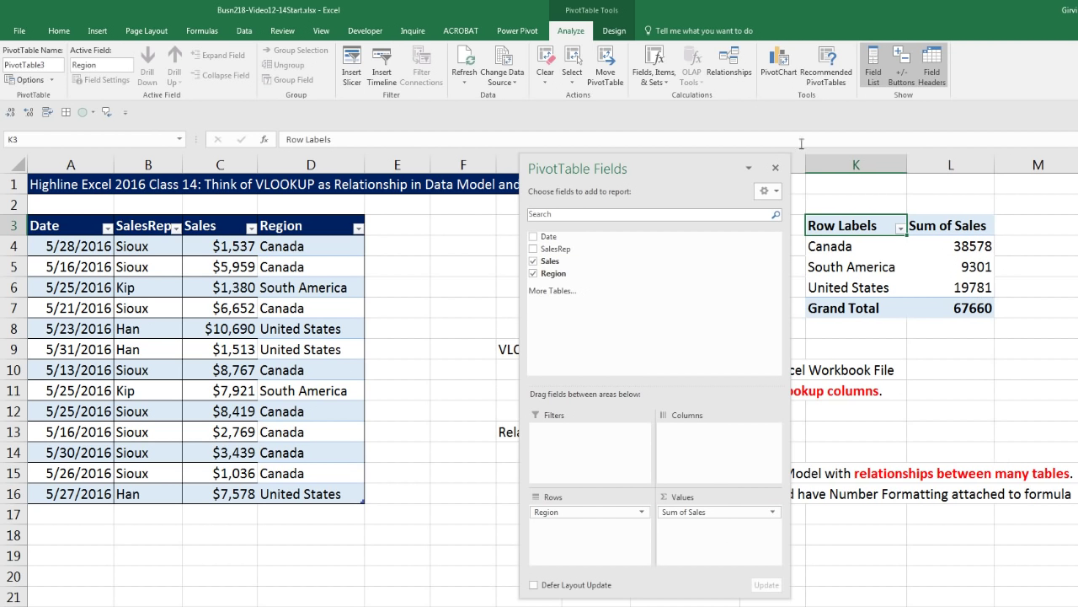
{"action": "left_click", "coordinate": [614, 31]}
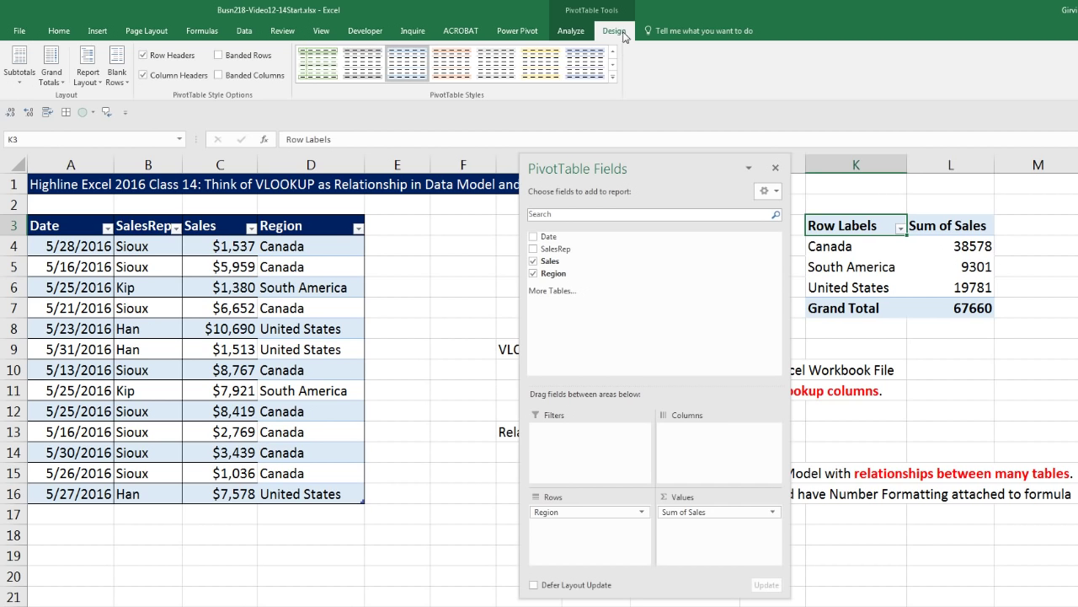
{"action": "left_click", "coordinate": [87, 74]}
{"action": "left_click", "coordinate": [116, 158]}
Format the PivotTable's Sum of Sales values as Currency with the $ symbol and 0 decimal places
{"action": "right_click", "coordinate": [949, 251]}
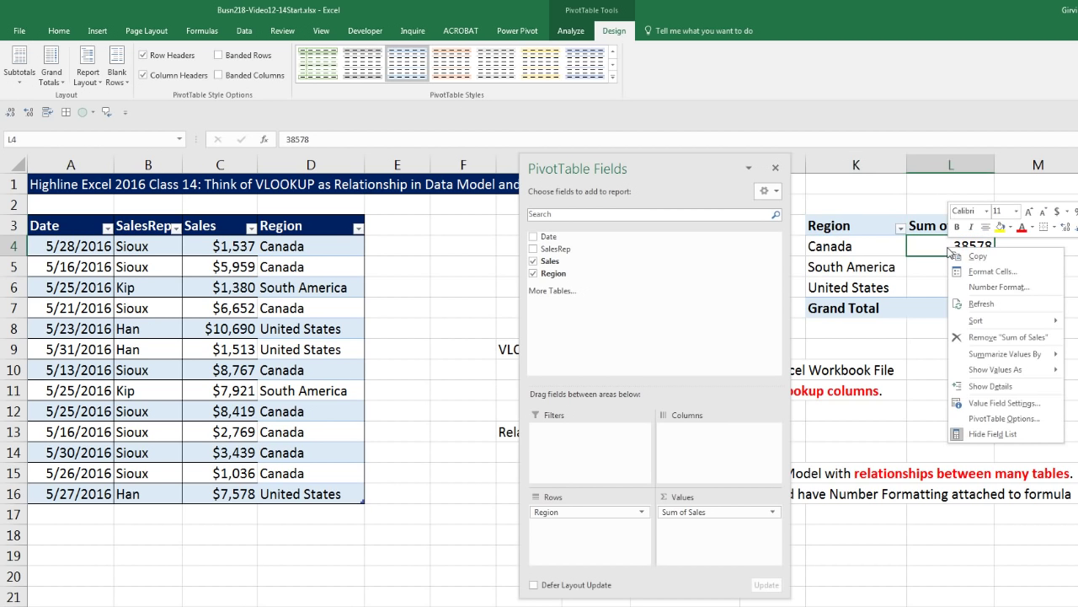
{"action": "left_click", "coordinate": [969, 288]}
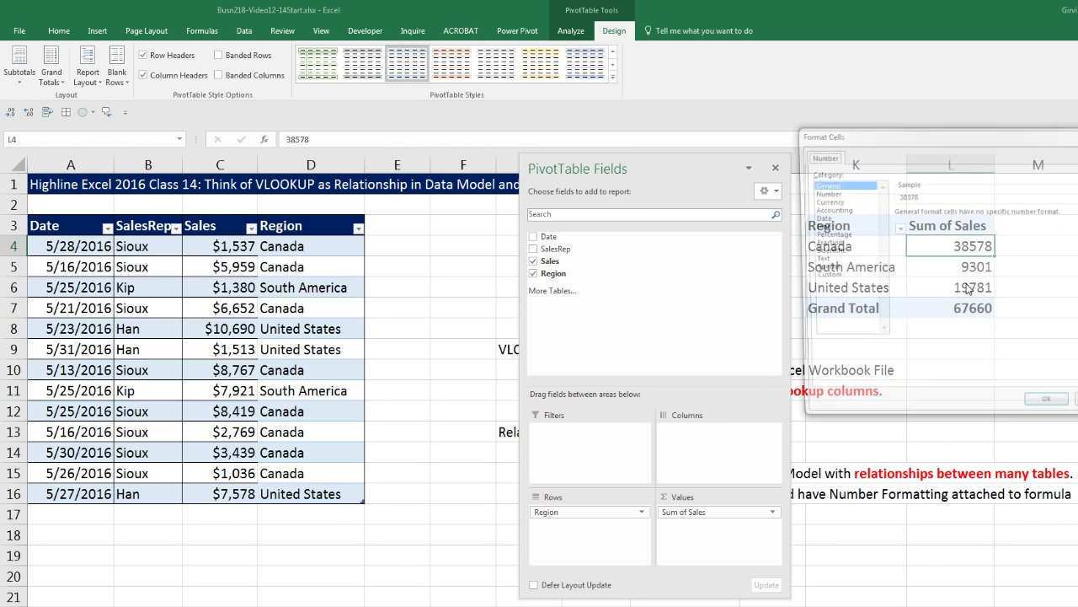
{"action": "left_click", "coordinate": [824, 201]}
{"action": "left_click", "coordinate": [978, 216]}
{"action": "left_click", "coordinate": [978, 217]}
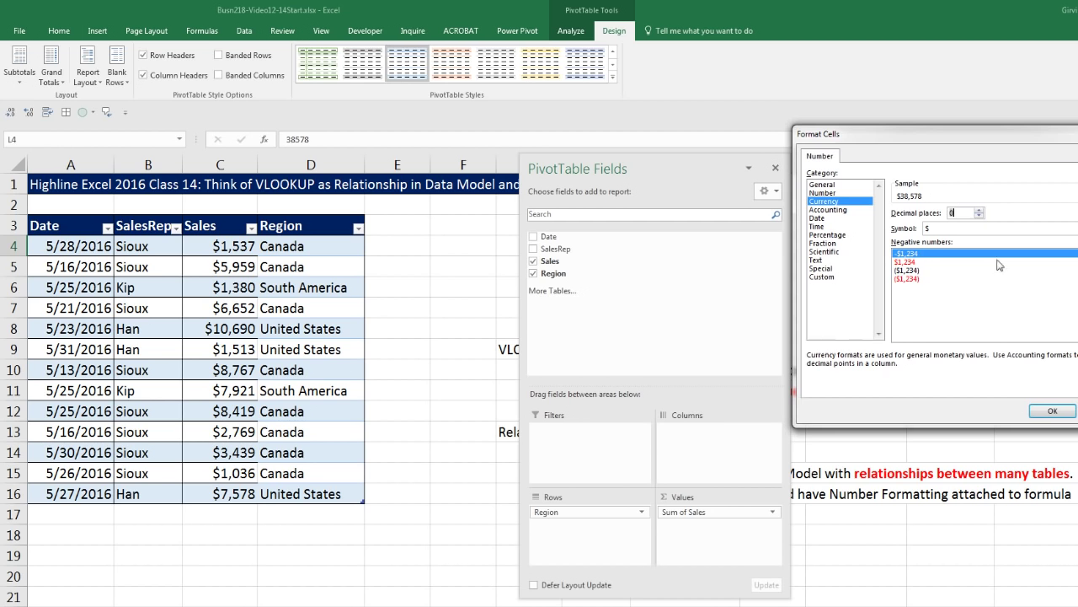
{"action": "left_click", "coordinate": [1053, 411]}
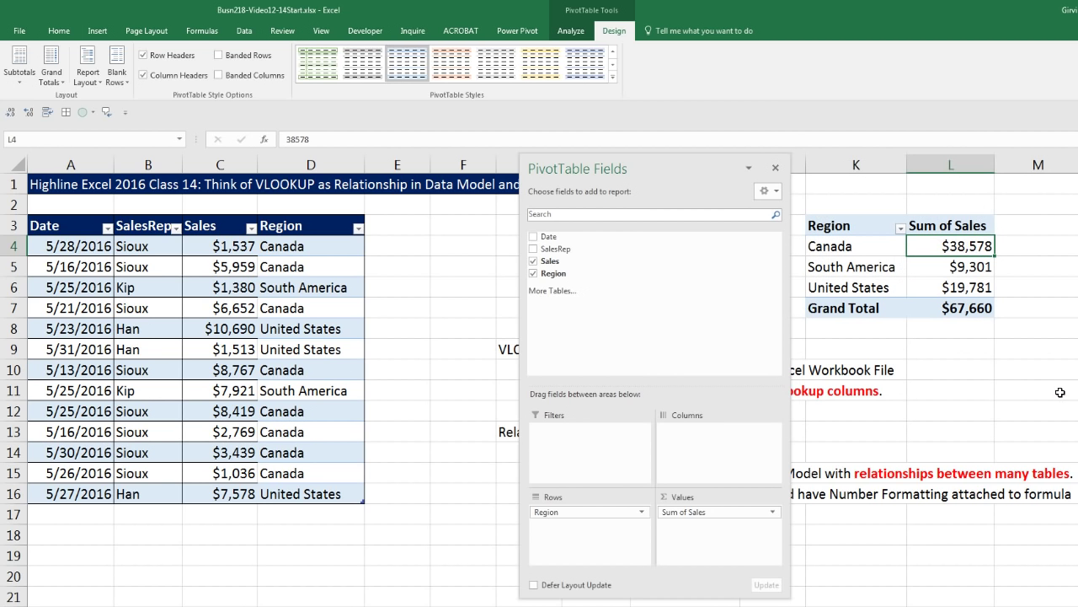
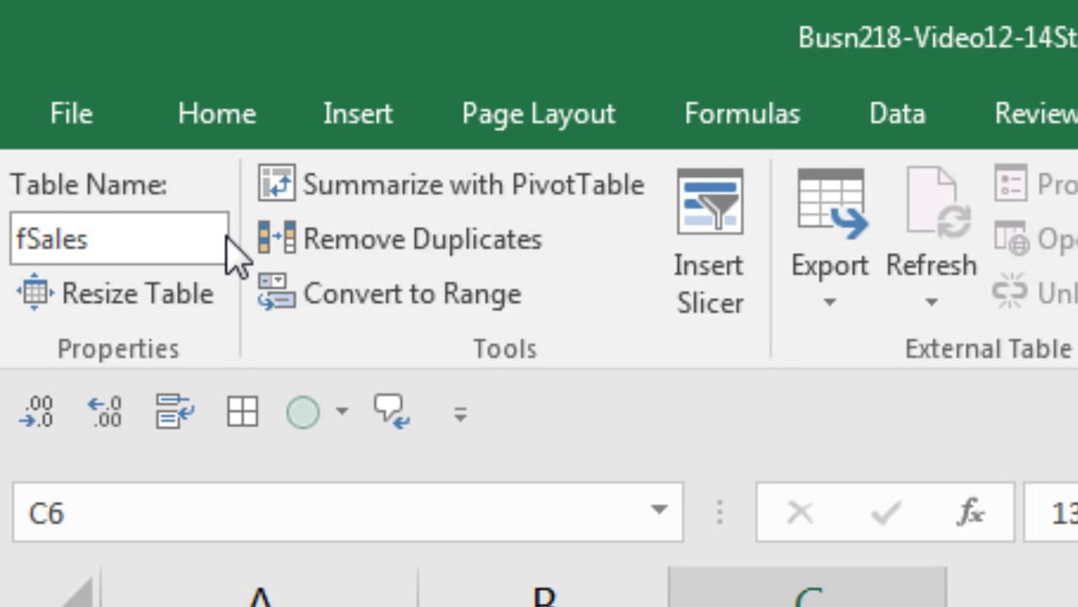
Rename the sales table on the DM sheet as fSalesDM and select a cell in the SalesRep lookup table
{"action": "type", "text": "DM"}
{"action": "key", "text": "Return"}
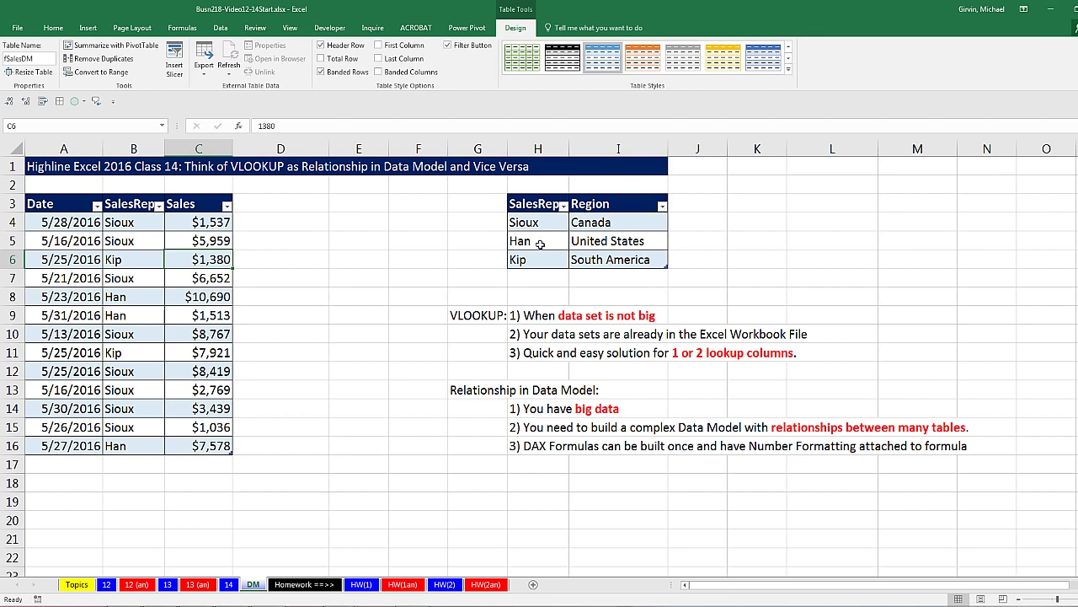
{"action": "left_click", "coordinate": [543, 242]}
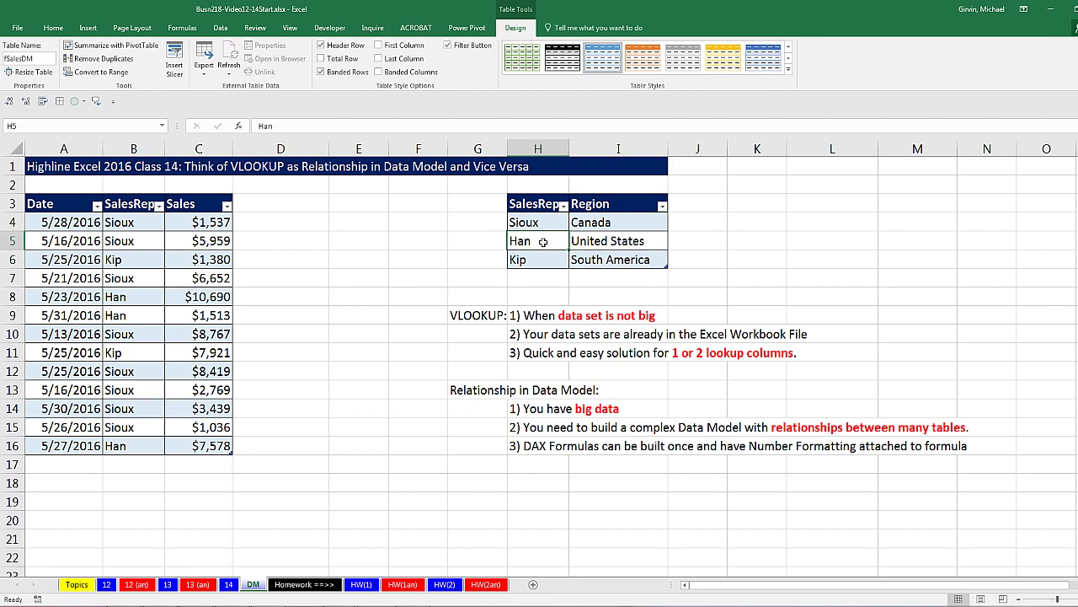
Rename the SalesRep and Region lookup table on the DM sheet as dSalesRepsDM
{"action": "key", "text": "alt+j"}
{"action": "key", "text": "t"}
{"action": "key", "text": "a"}
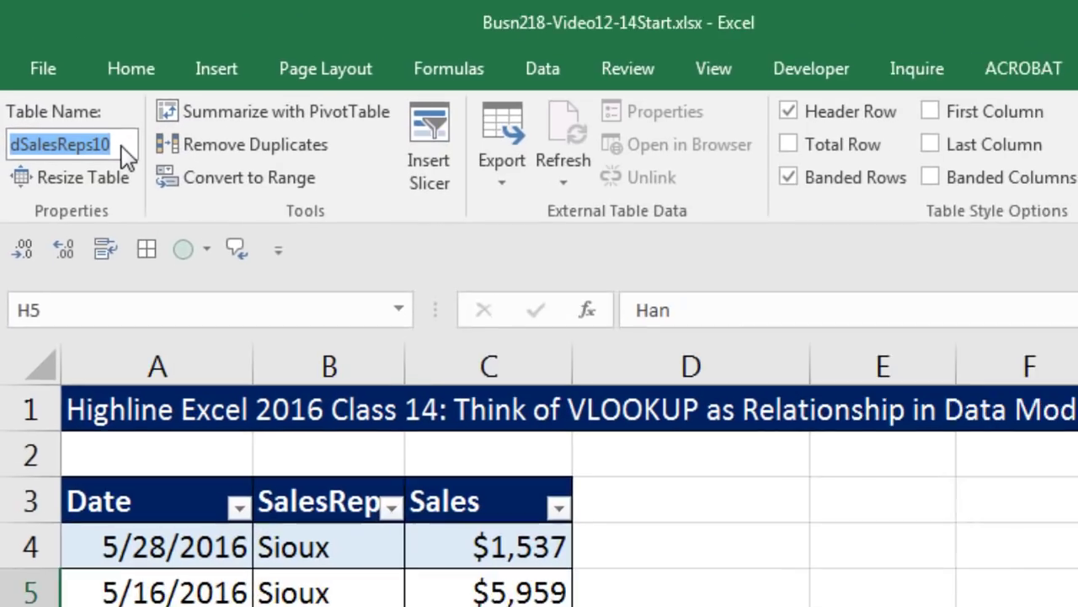
{"action": "left_click", "coordinate": [49, 58]}
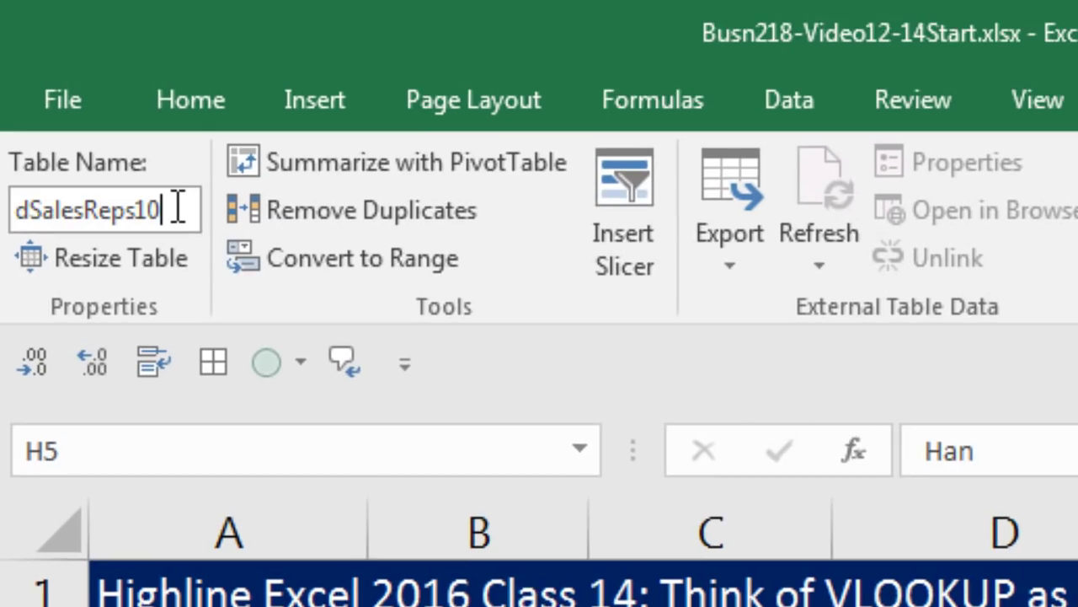
{"action": "key", "text": "BackSpace"}
{"action": "key", "text": "BackSpace"}
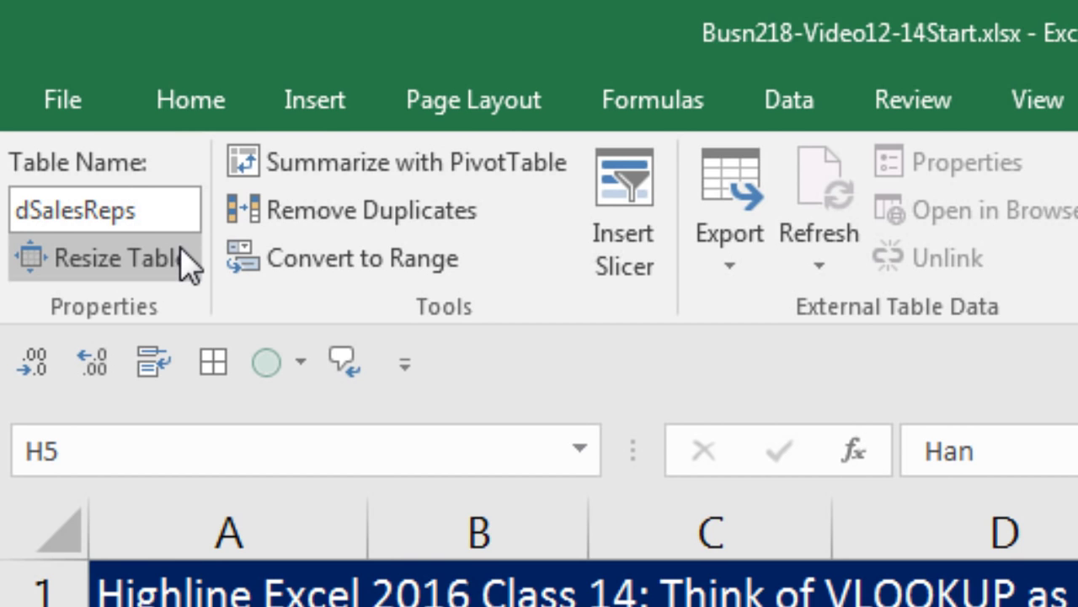
{"action": "type", "text": "DM"}
{"action": "key", "text": "Return"}
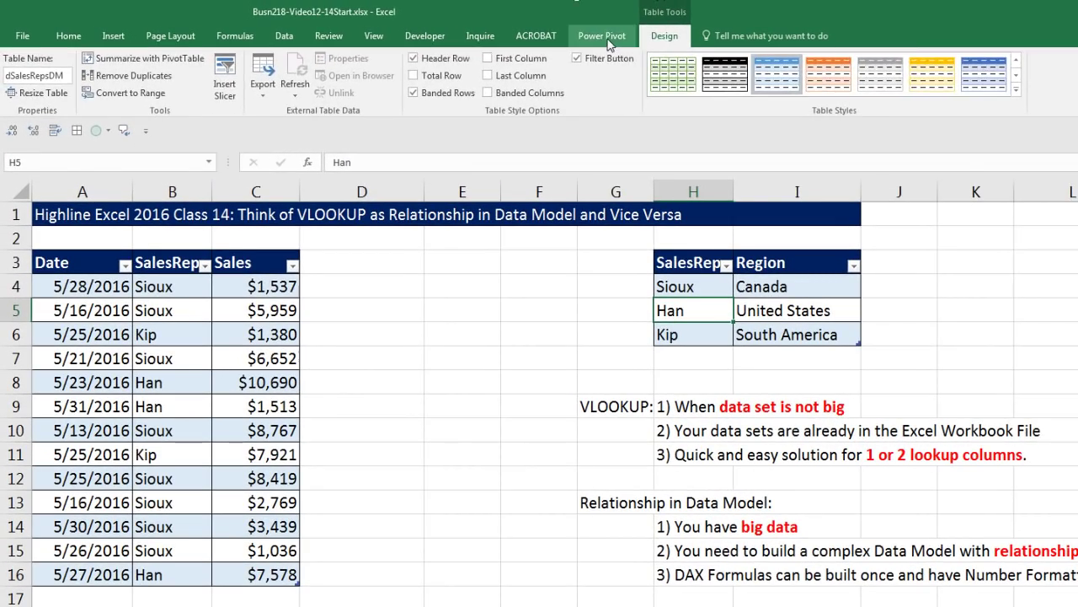
Add the fSalesDM and dSalesRepsDM tables to the Power Pivot Data Model
{"action": "left_click", "coordinate": [605, 37]}
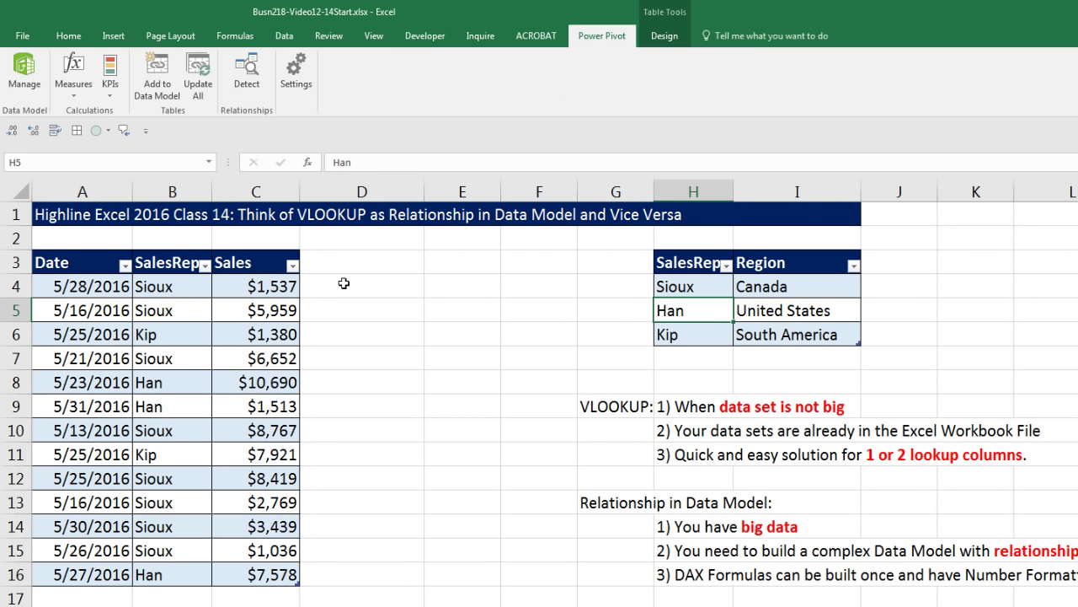
{"action": "left_click", "coordinate": [272, 309]}
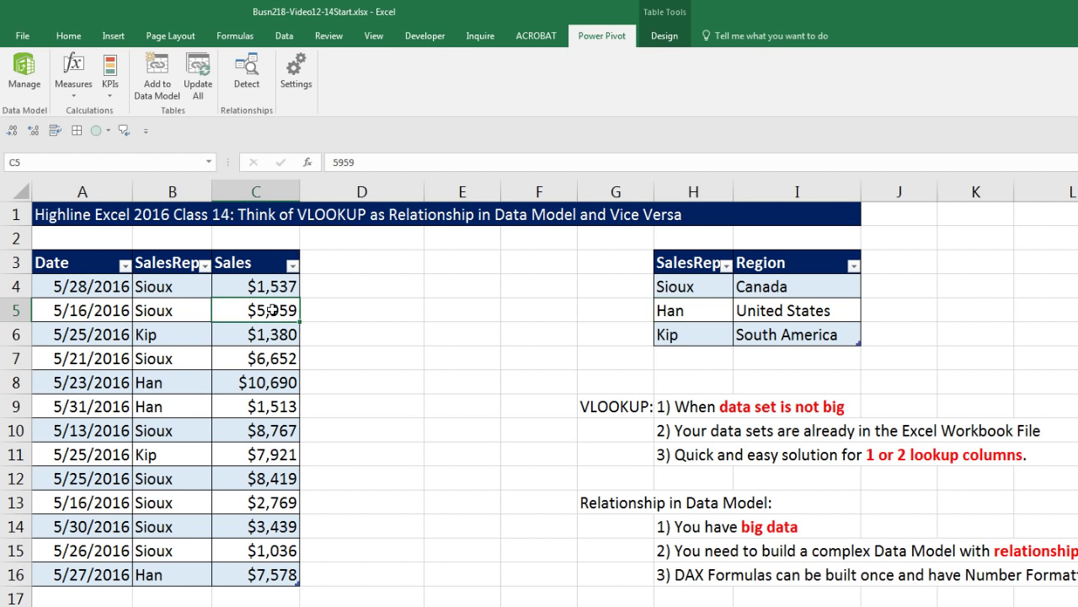
{"action": "left_click", "coordinate": [167, 98]}
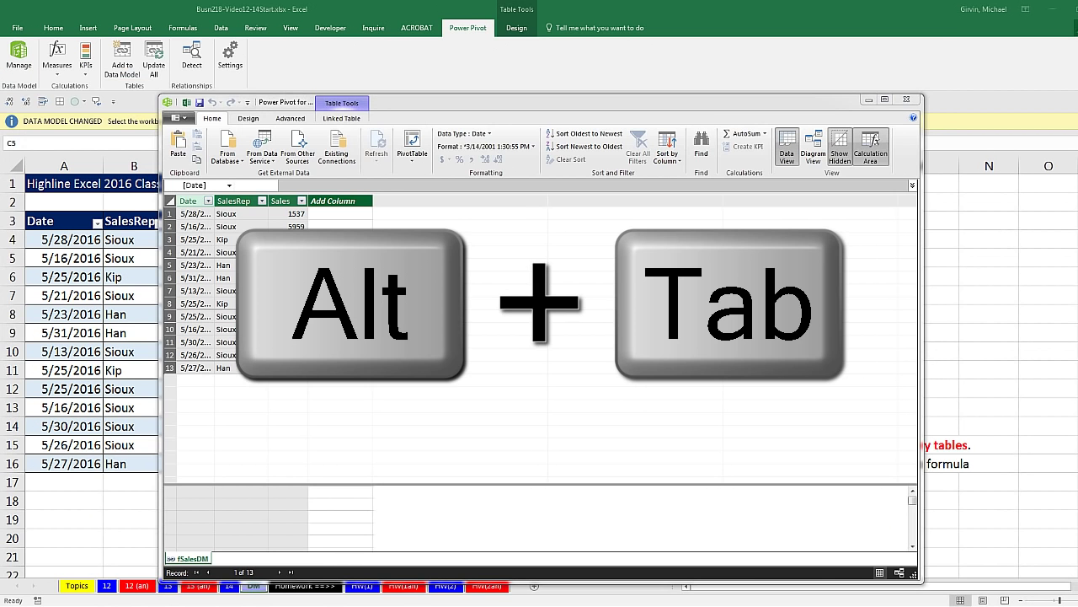
{"action": "key", "text": "alt+Tab"}
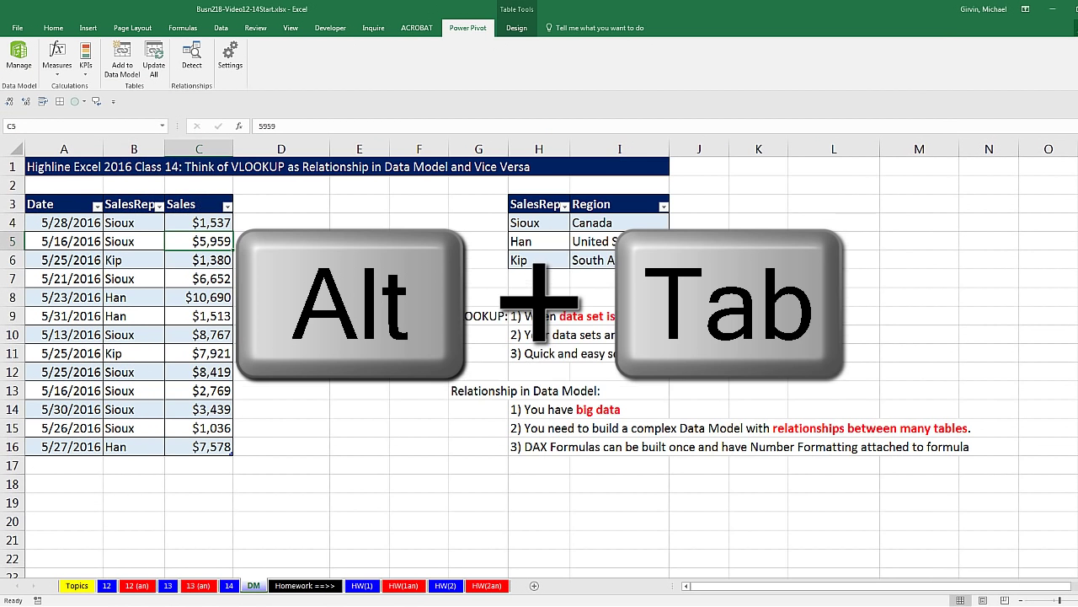
{"action": "left_click", "coordinate": [545, 223]}
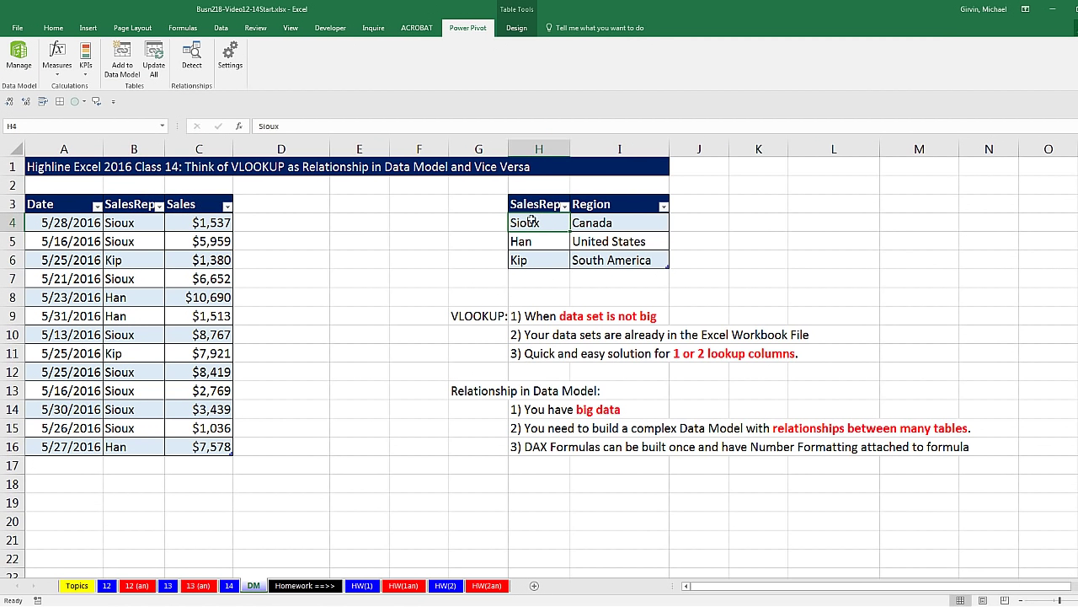
{"action": "left_click", "coordinate": [125, 74]}
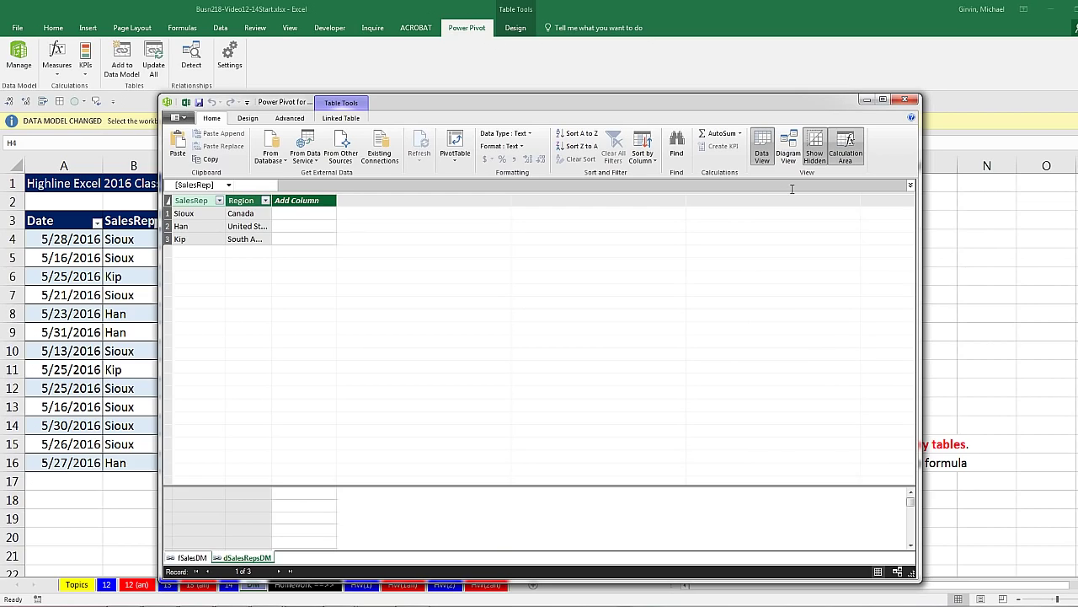
In the diagram of the Data Model, relate dSalesRepsDM to fSalesDM by SalesRep and move dSalesRepsDM lower
{"action": "left_click", "coordinate": [790, 150]}
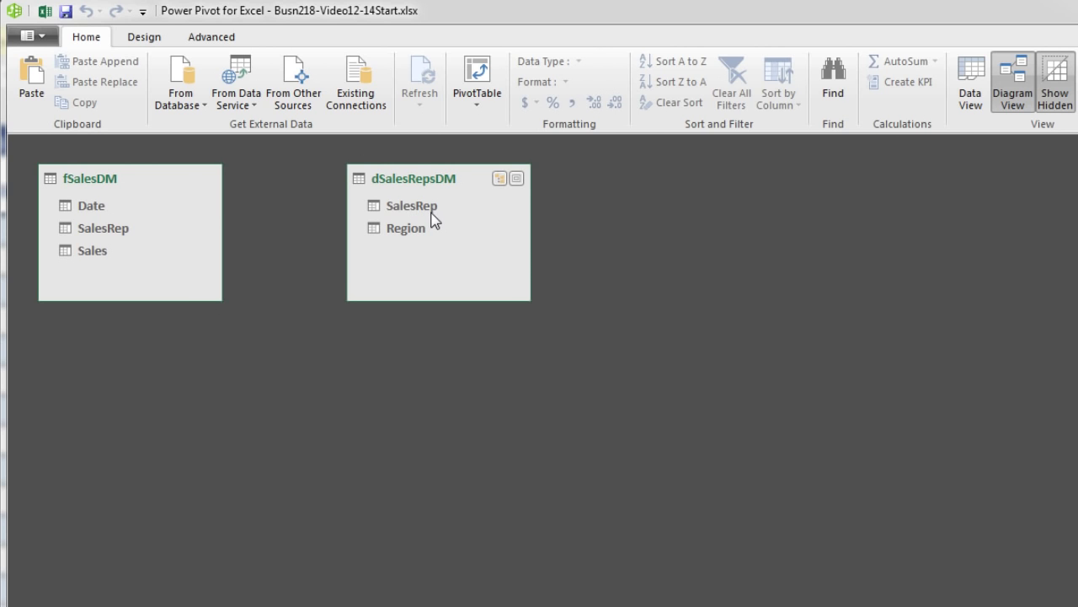
{"action": "left_click_drag", "start_coordinate": [422, 208], "coordinate": [95, 226]}
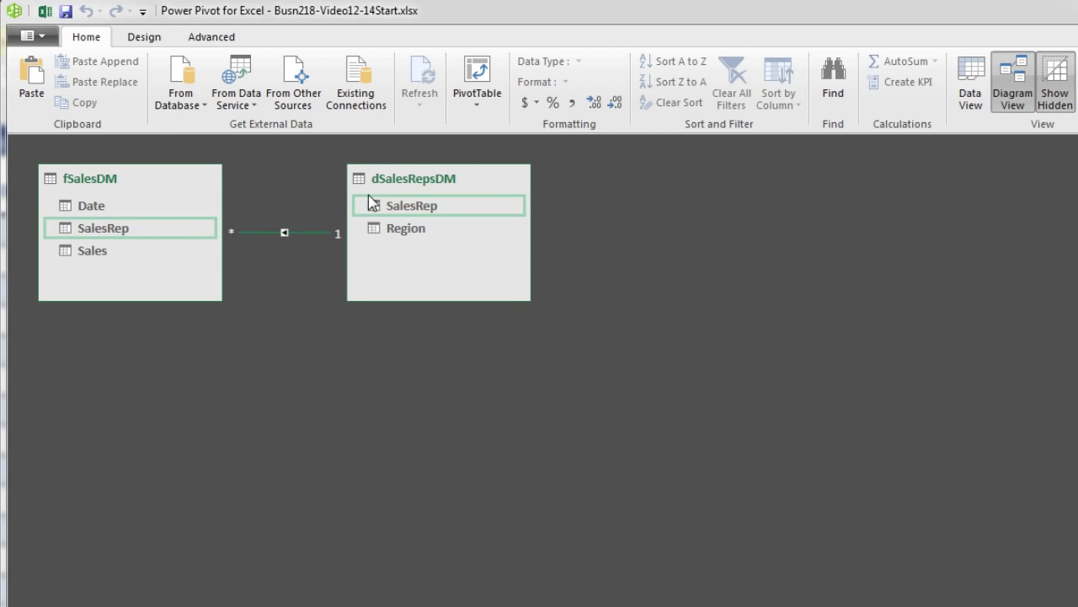
{"action": "left_click_drag", "start_coordinate": [401, 175], "coordinate": [427, 274]}
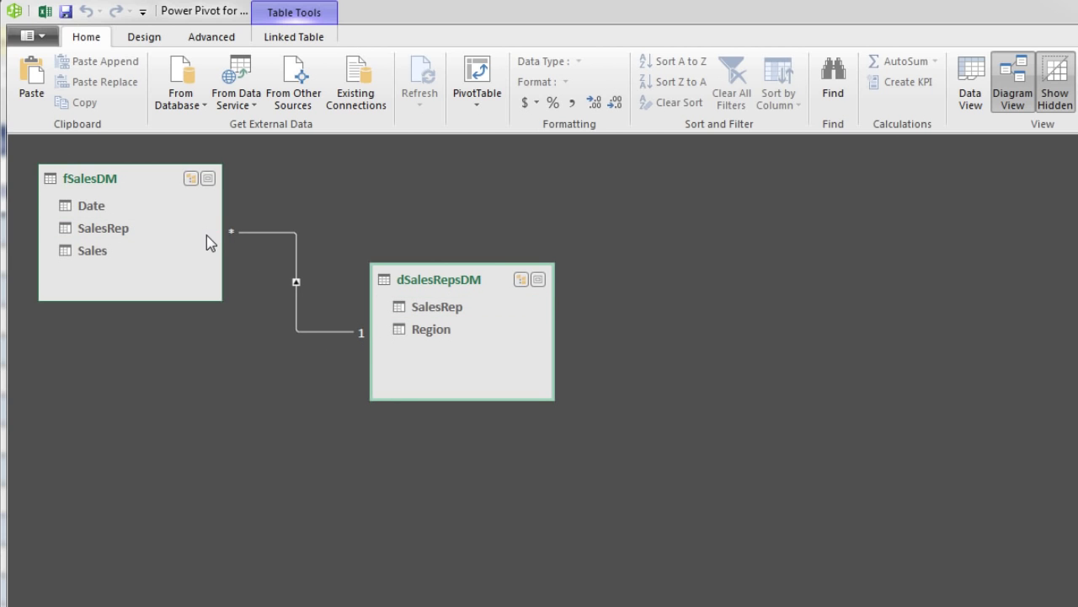
Create a PivotTable from the Data Model on a new worksheet and name that sheet PT DM
{"action": "left_click", "coordinate": [477, 85]}
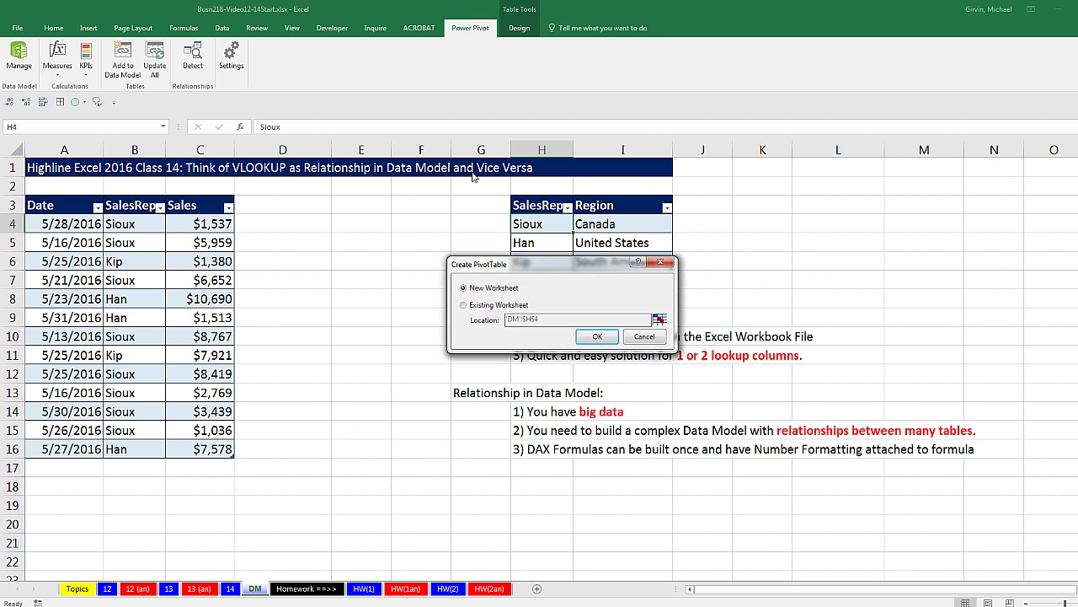
{"action": "left_click", "coordinate": [597, 336]}
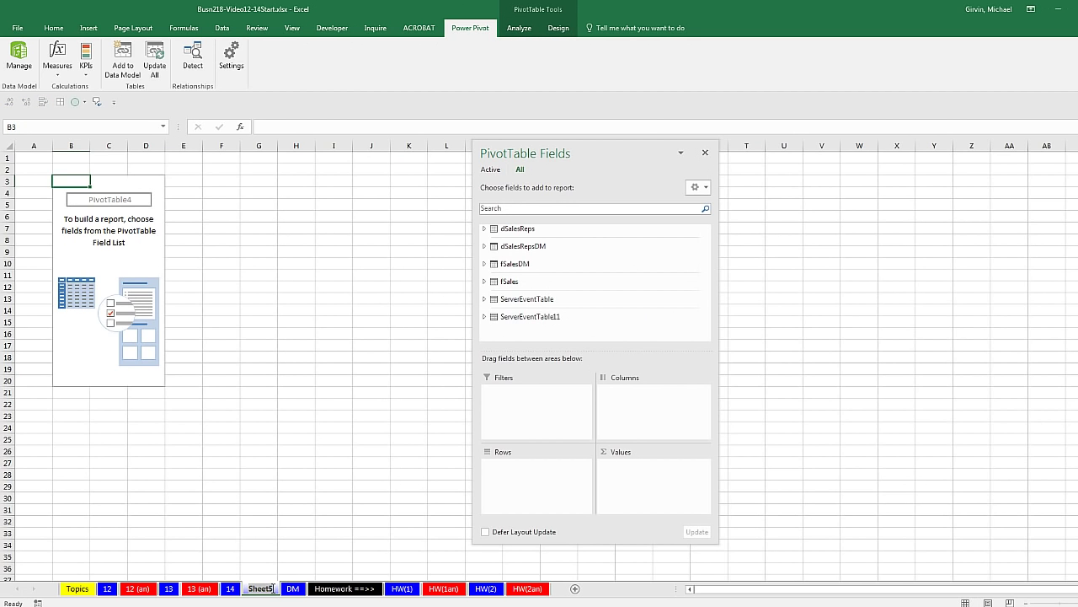
{"action": "double_click", "coordinate": [261, 588]}
{"action": "type", "text": "PT"}
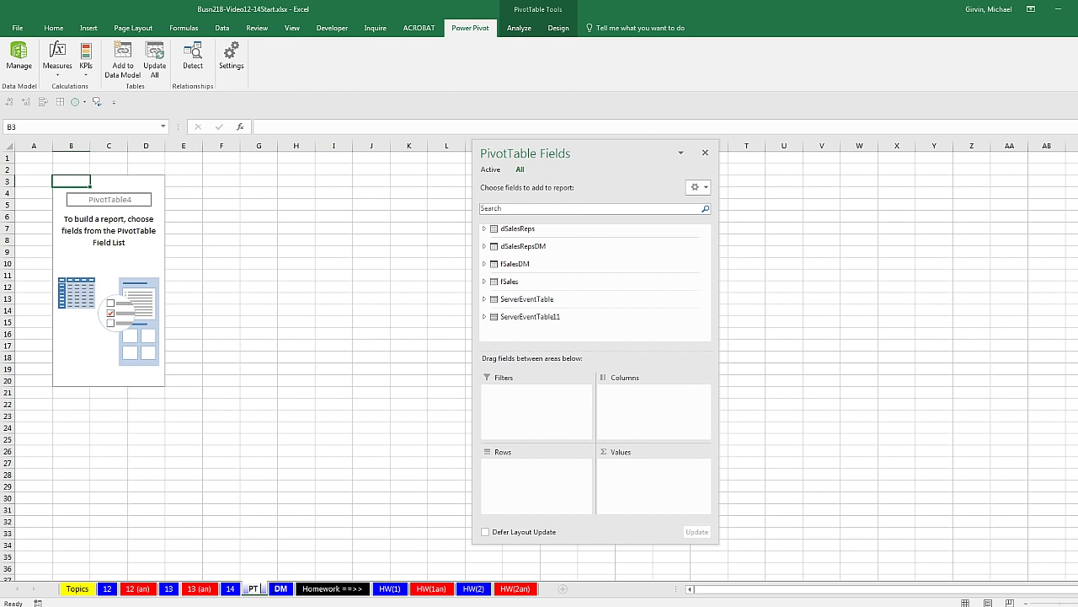
{"action": "type", "text": " DM"}
{"action": "key", "text": "Return"}
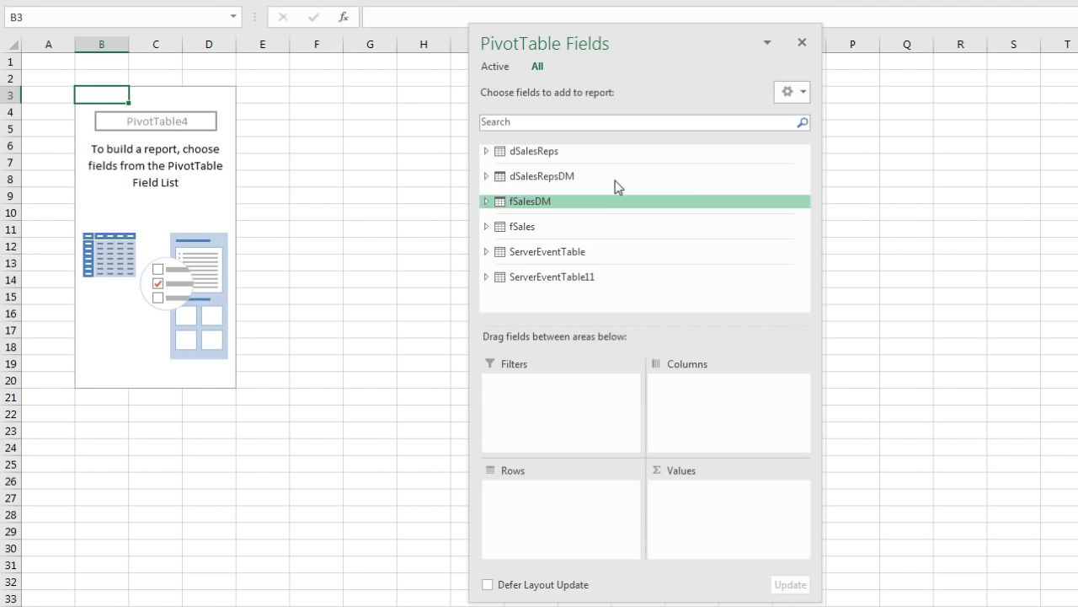
Make dSalesRepsDM and fSalesDM active tables for the PivotTable and show only the active tables' fields
{"action": "right_click", "coordinate": [524, 178]}
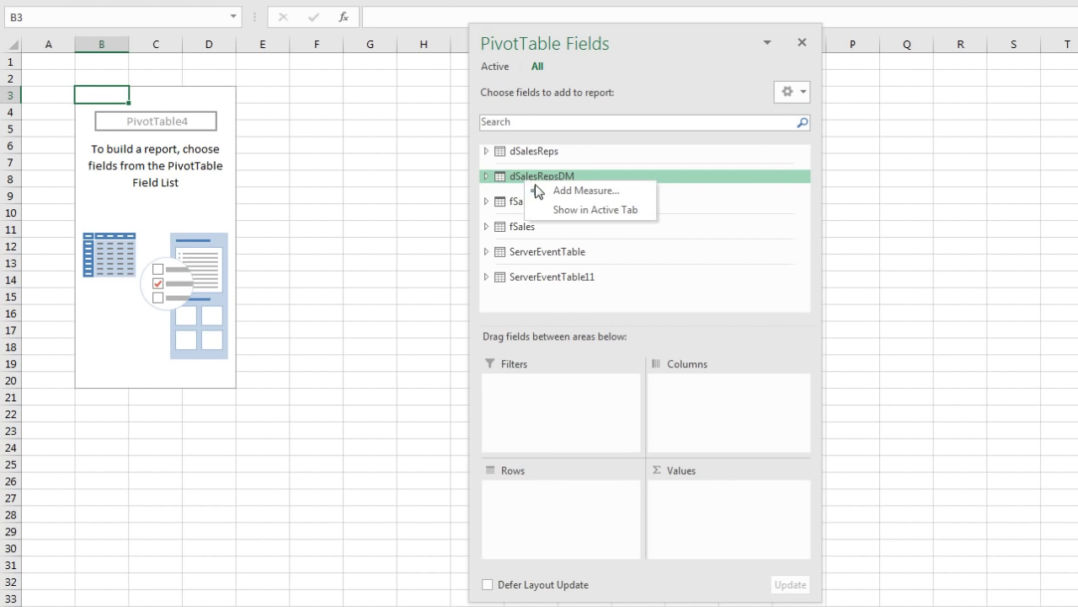
{"action": "left_click", "coordinate": [552, 212]}
{"action": "right_click", "coordinate": [524, 203]}
{"action": "left_click", "coordinate": [569, 232]}
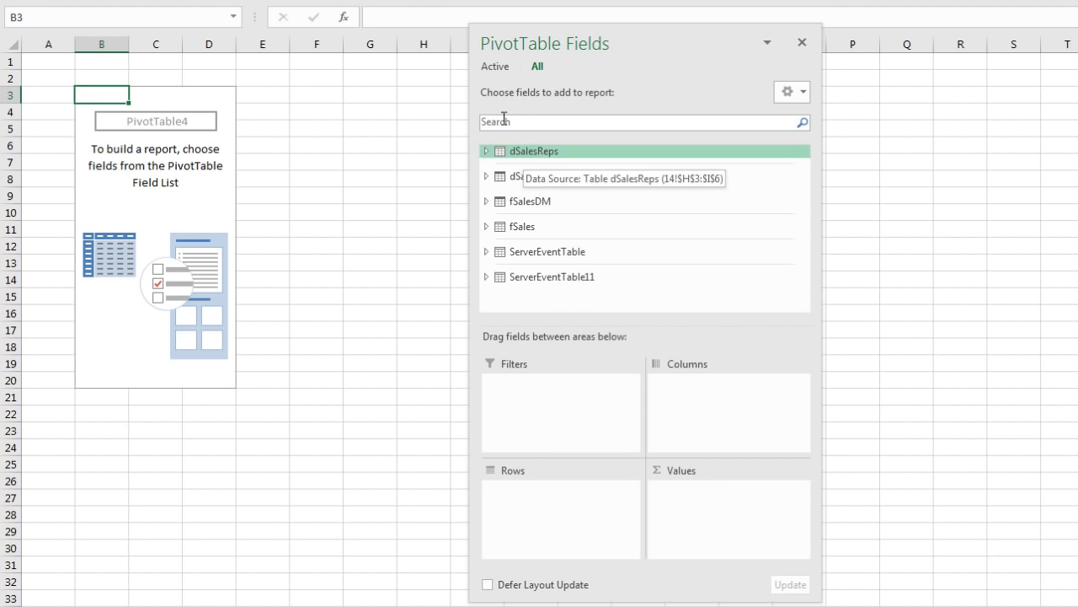
{"action": "left_click", "coordinate": [495, 68]}
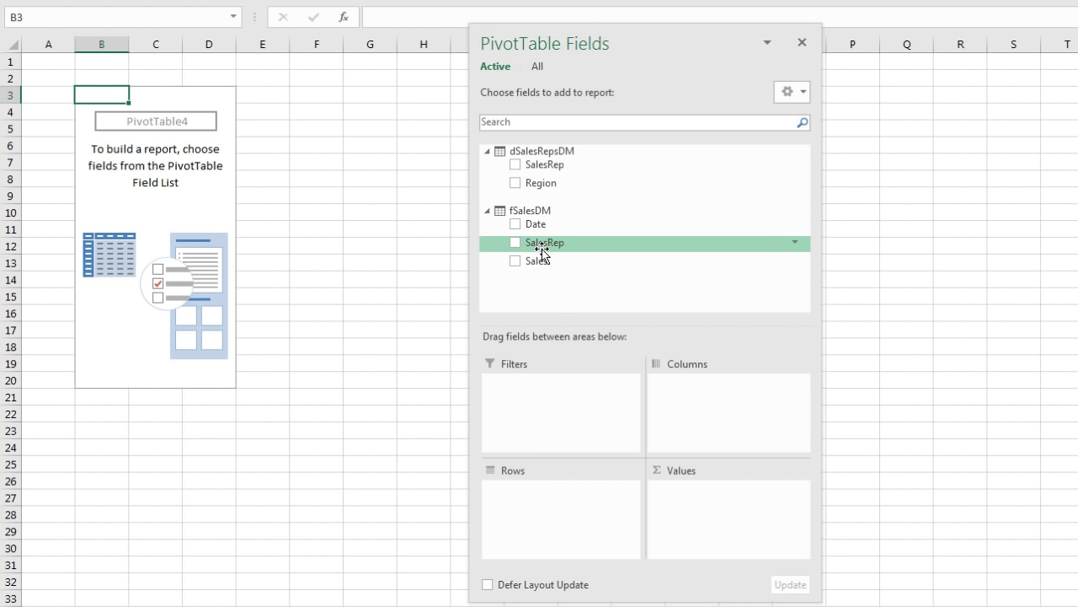
Summarize Sales from fSalesDM as values by Region from dSalesRepsDM in rows, and show the report in tabular form
{"action": "left_click_drag", "start_coordinate": [525, 182], "coordinate": [579, 492]}
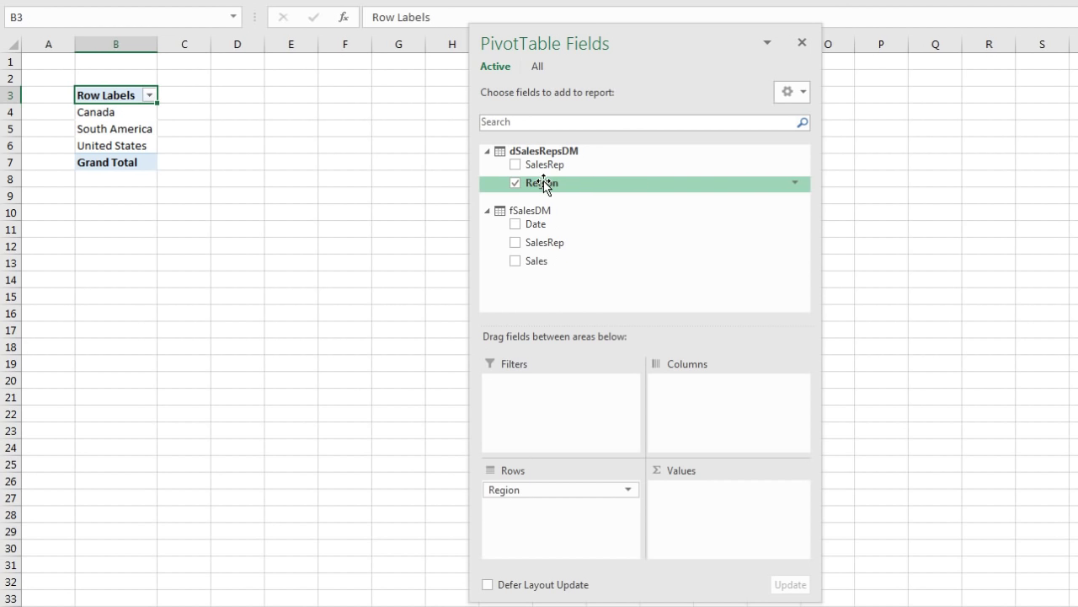
{"action": "left_click_drag", "start_coordinate": [535, 262], "coordinate": [698, 490]}
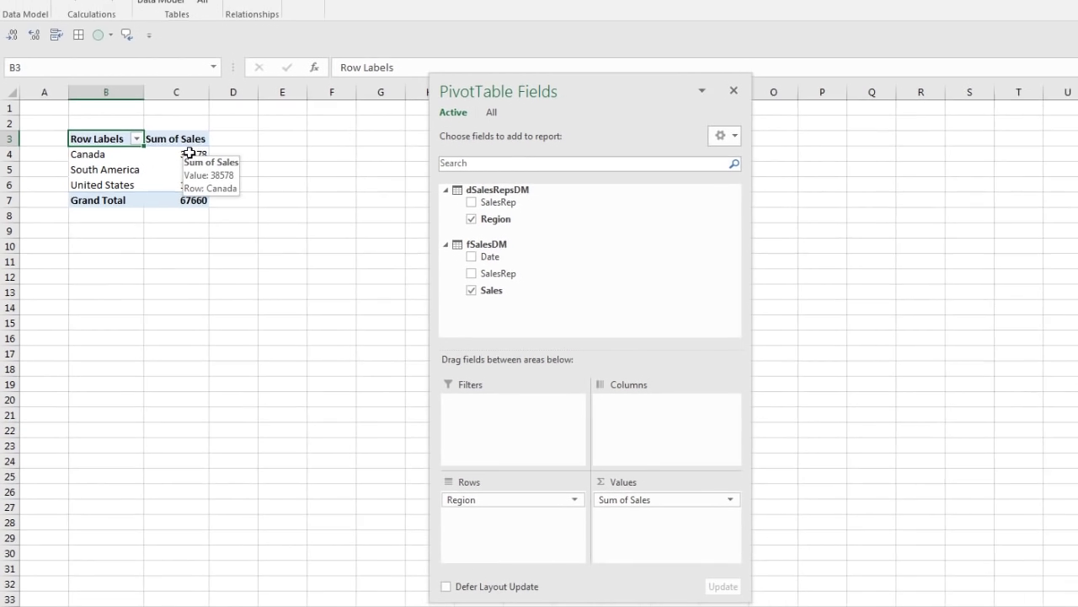
{"action": "left_click", "coordinate": [207, 110]}
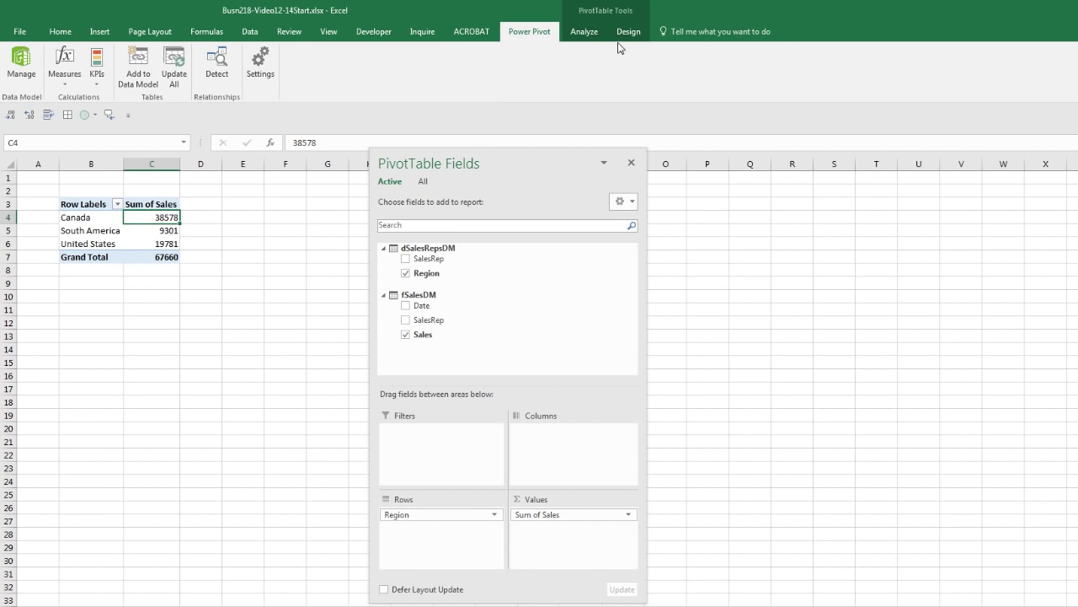
{"action": "left_click", "coordinate": [628, 32]}
{"action": "left_click", "coordinate": [89, 78]}
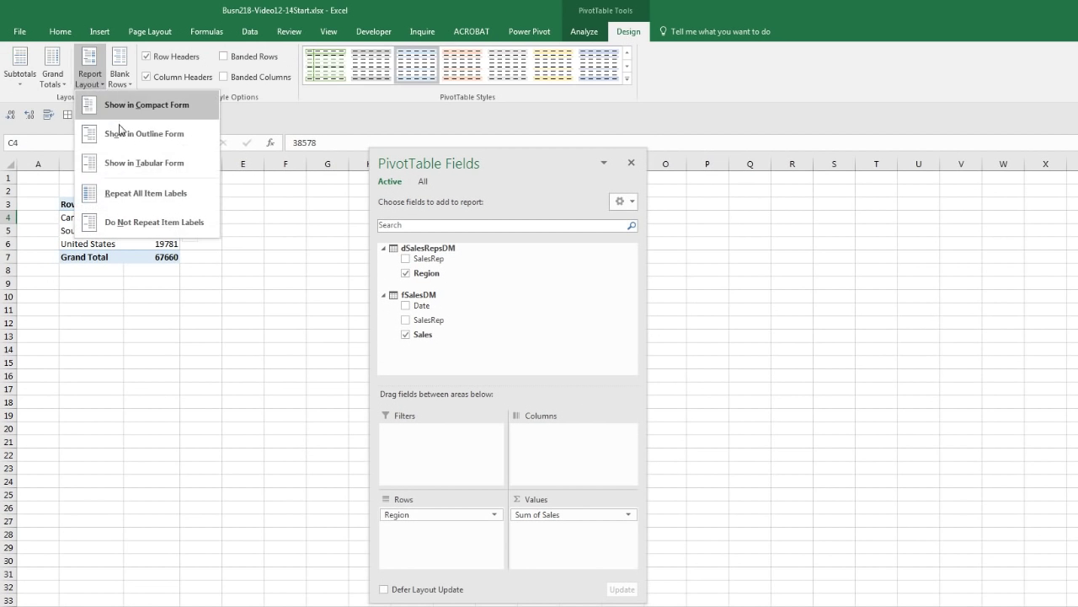
{"action": "left_click", "coordinate": [135, 163]}
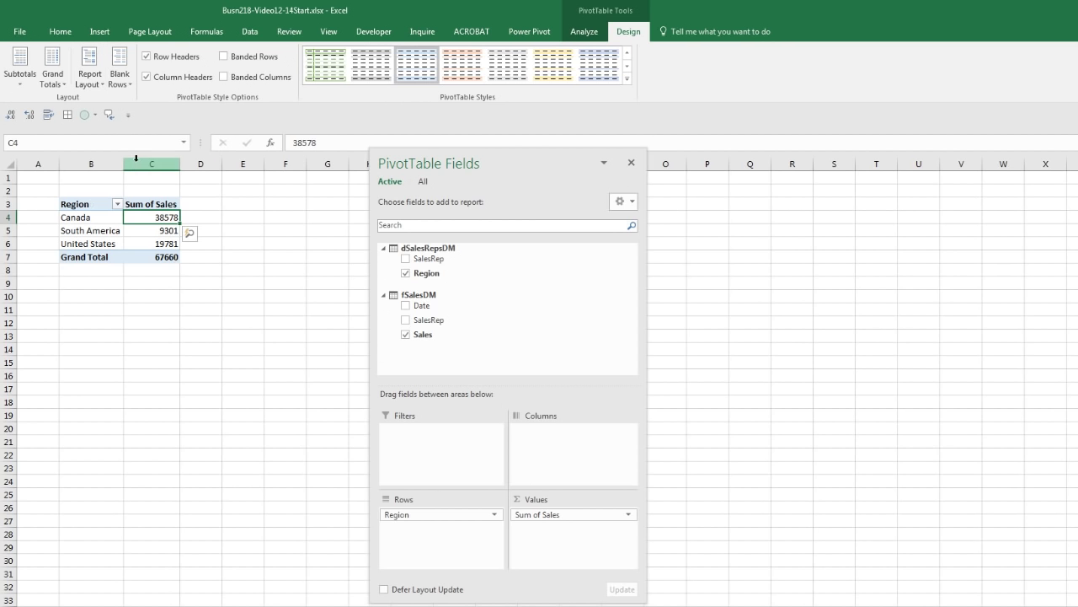
Set the number format of the Sum of Sales values on PT DM to Currency with the $ symbol and 0 decimal places
{"action": "right_click", "coordinate": [163, 219]}
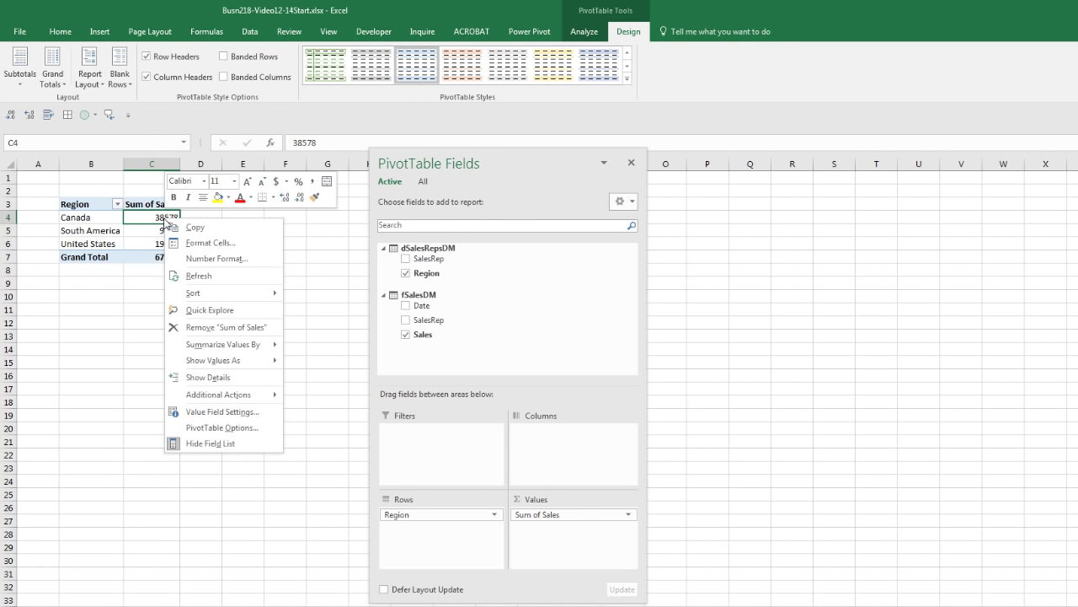
{"action": "left_click", "coordinate": [224, 263]}
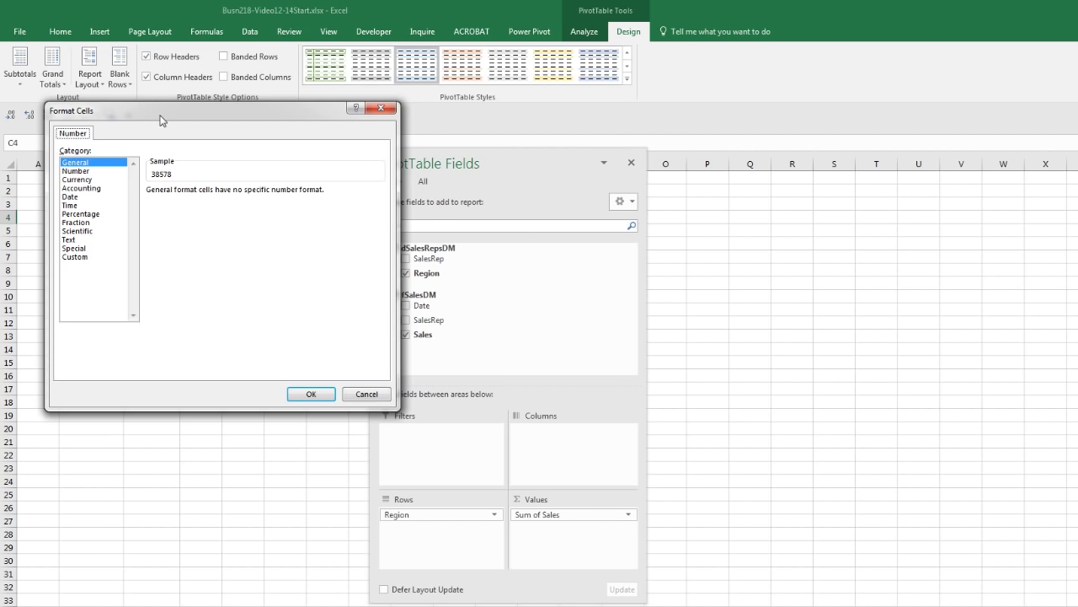
{"action": "left_click_drag", "start_coordinate": [164, 120], "coordinate": [356, 181]}
{"action": "left_click", "coordinate": [282, 243]}
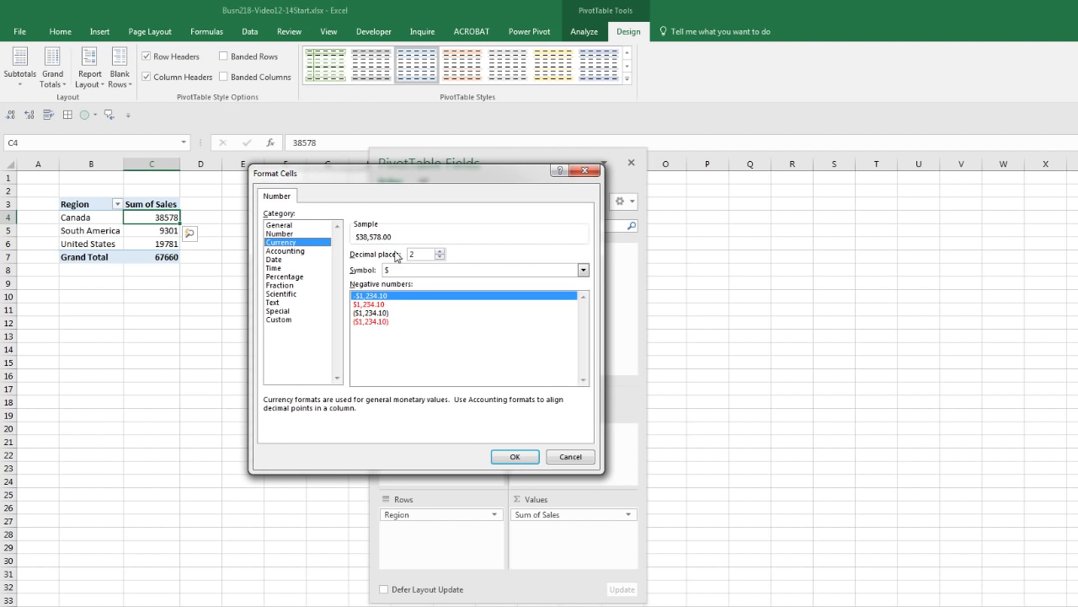
{"action": "left_click", "coordinate": [439, 257]}
{"action": "left_click", "coordinate": [512, 457]}
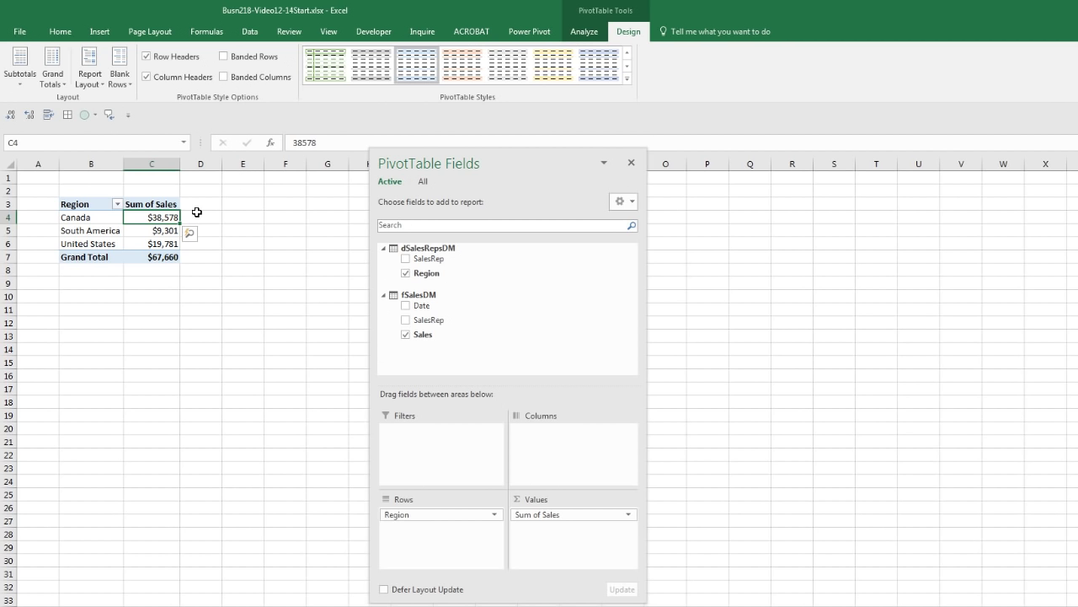
Review the relationship between fSalesDM and dSalesRepsDM in the Data Model diagram, and return to the workbook
{"action": "key", "text": "alt+b"}
{"action": "key", "text": "m"}
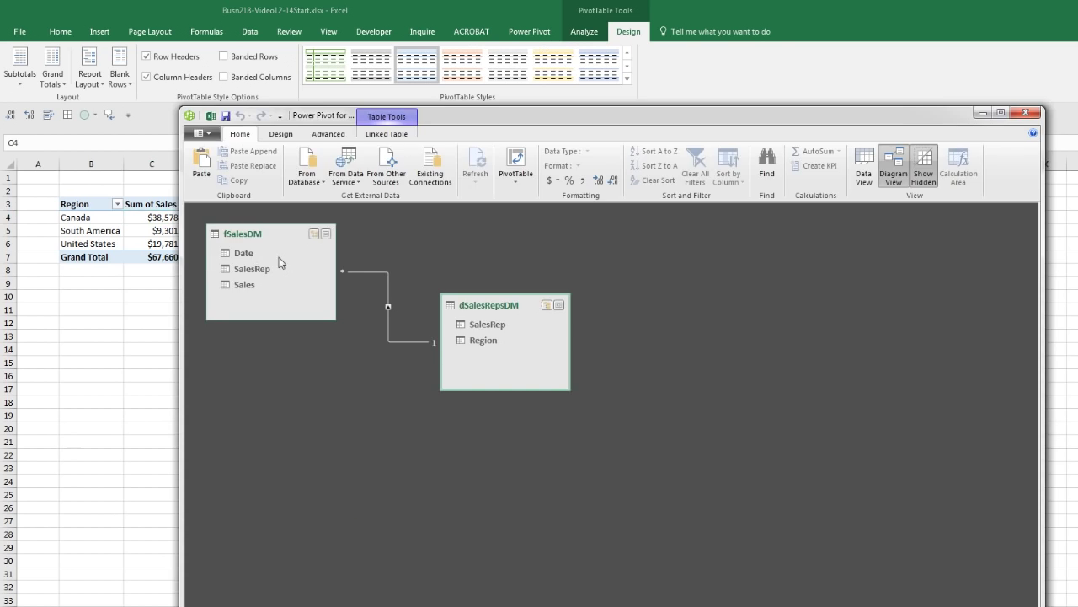
{"action": "key", "text": "alt+Tab"}
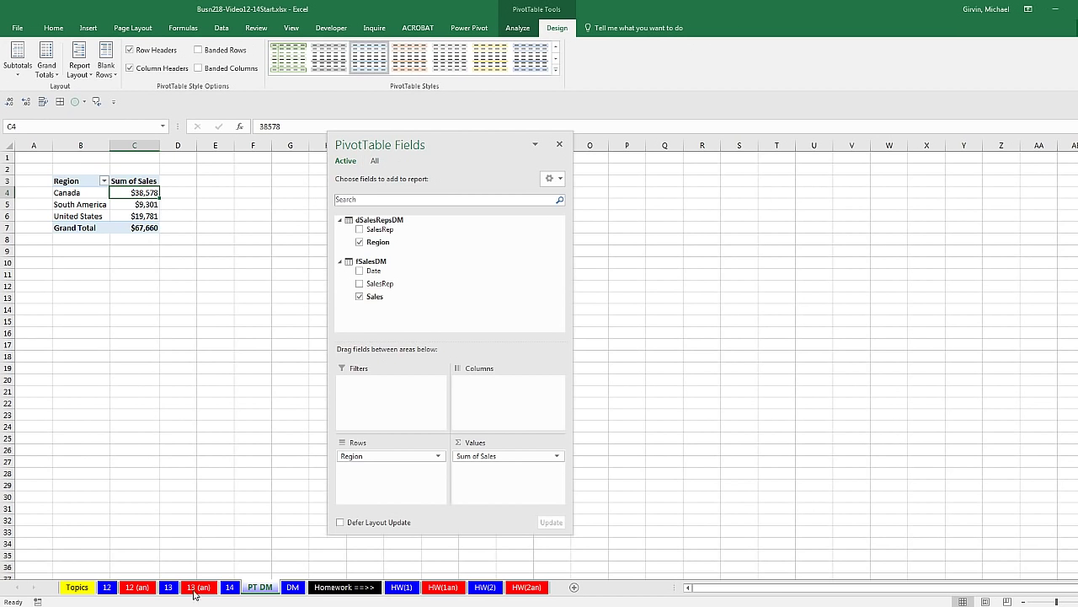
Examine the VLOOKUP formula in cell D4 of the Region column on sheet 14 without changing it
{"action": "left_click", "coordinate": [229, 588]}
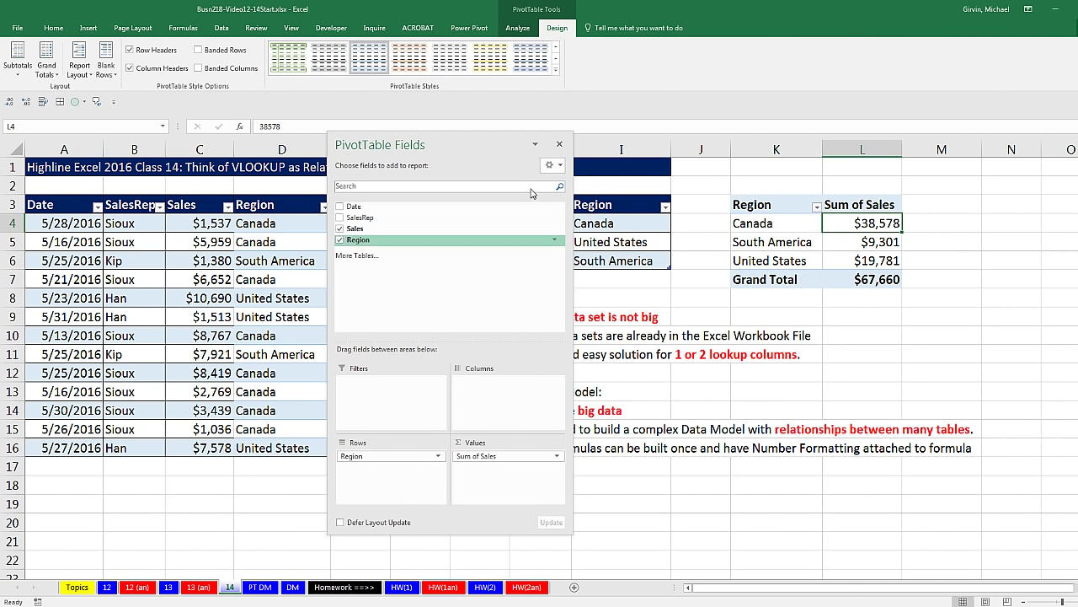
{"action": "left_click", "coordinate": [678, 299]}
{"action": "double_click", "coordinate": [266, 224]}
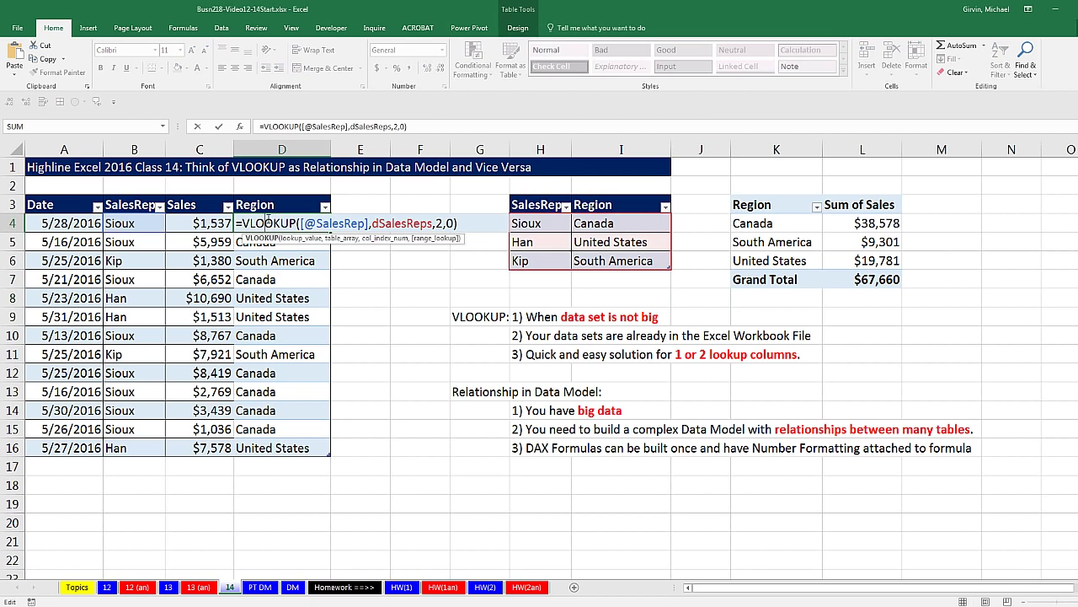
{"action": "key", "text": "Escape"}
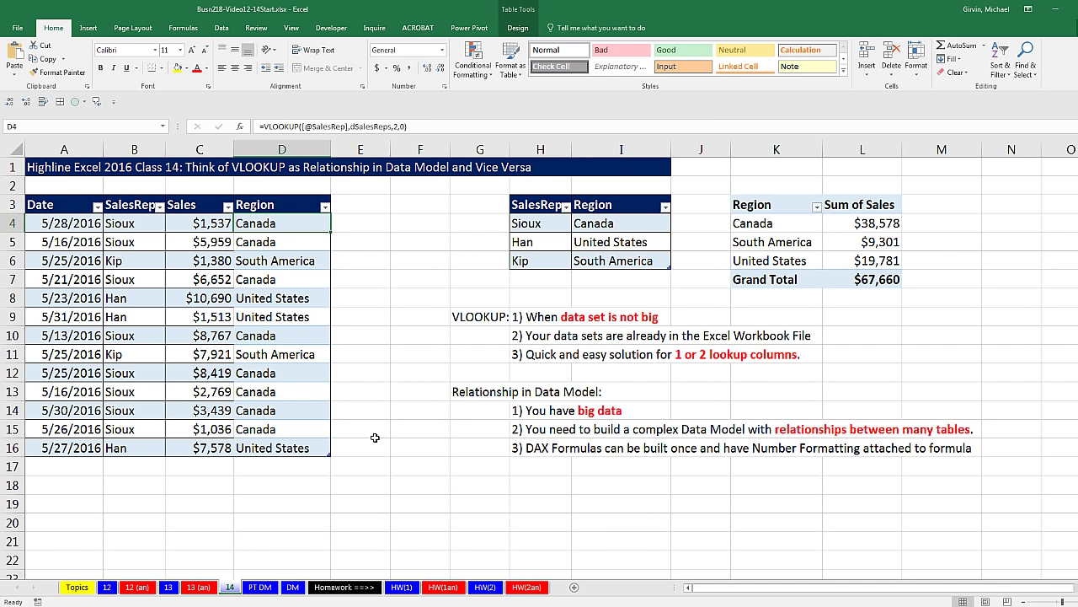